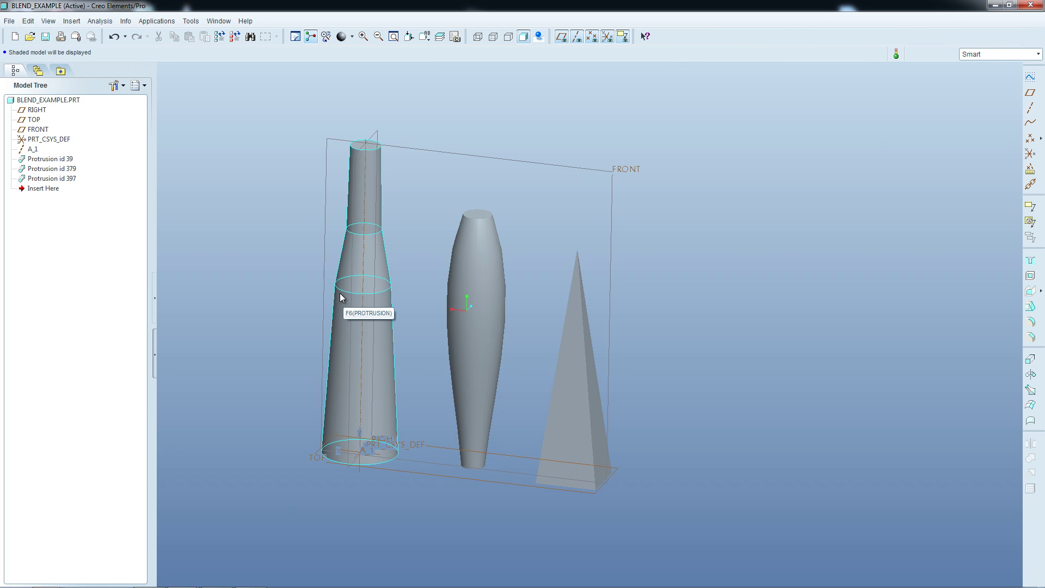
Display the bottle-shaped blend's dimensions and examine its section diameters and the distances between sections
right_click(61, 159)
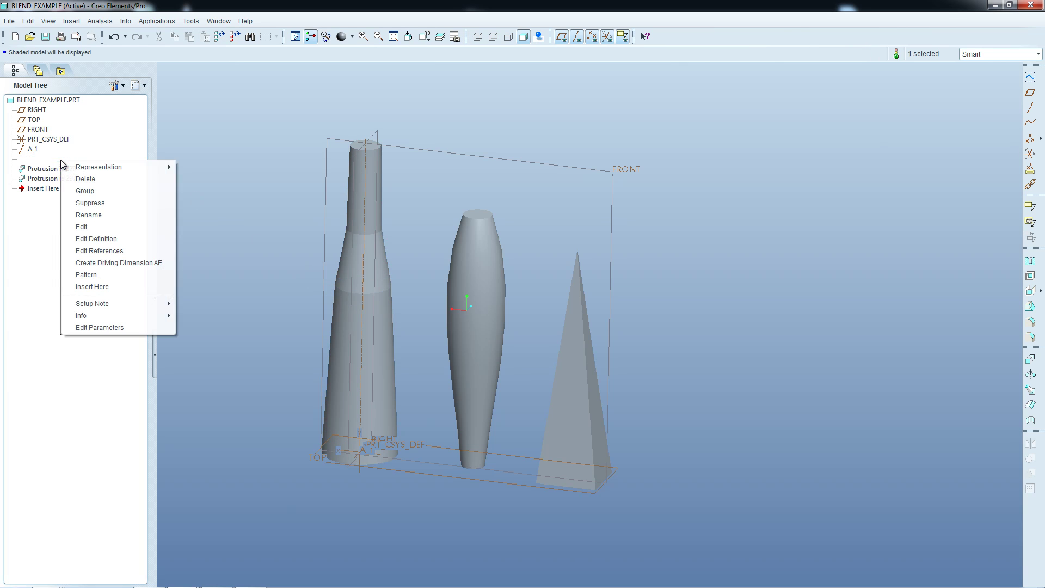
click(91, 226)
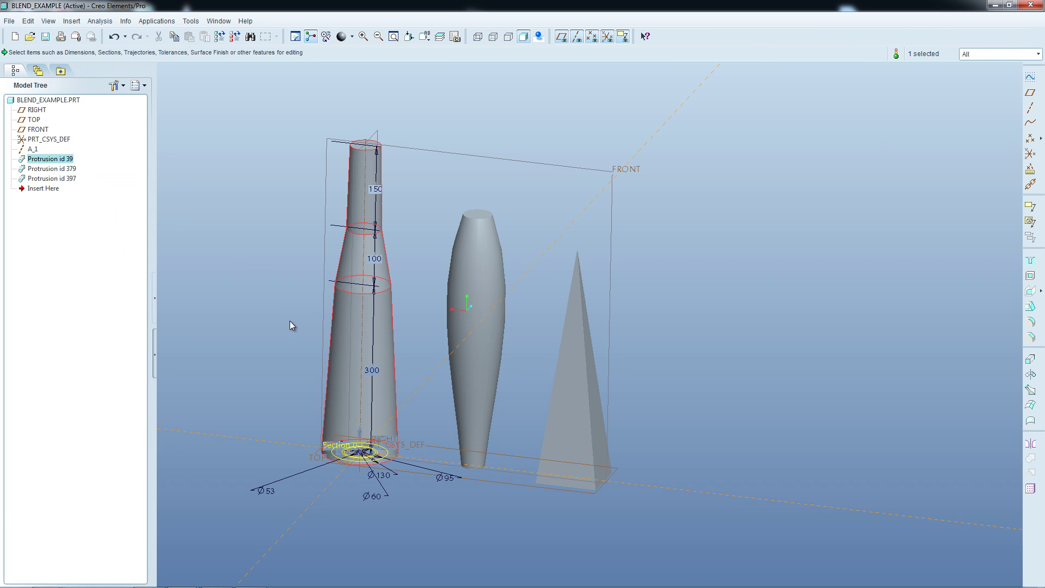
middle_drag(290, 321, 419, 195)
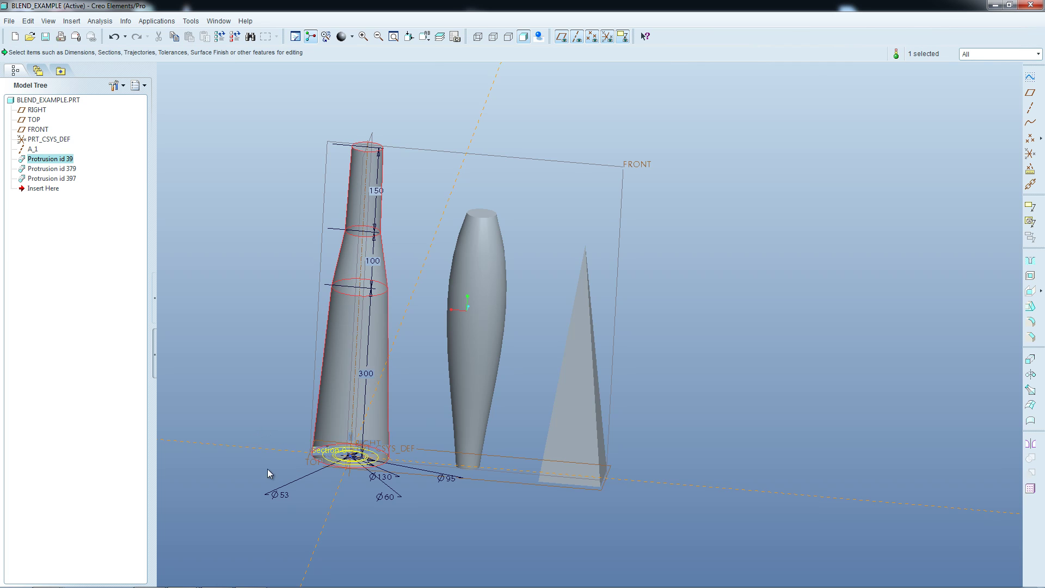
middle_drag(279, 465, 268, 479)
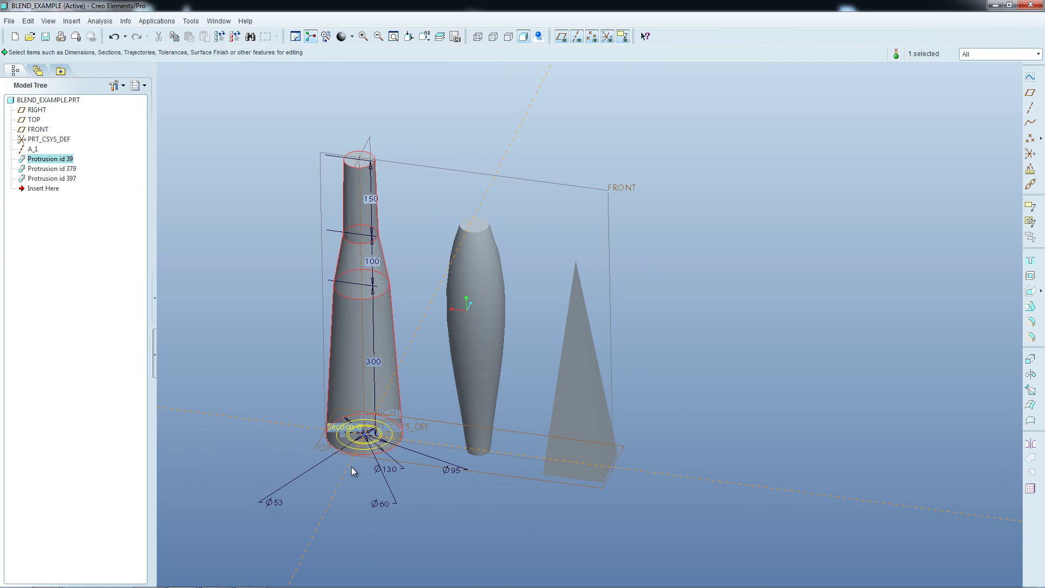
scroll(363, 459, up, 3)
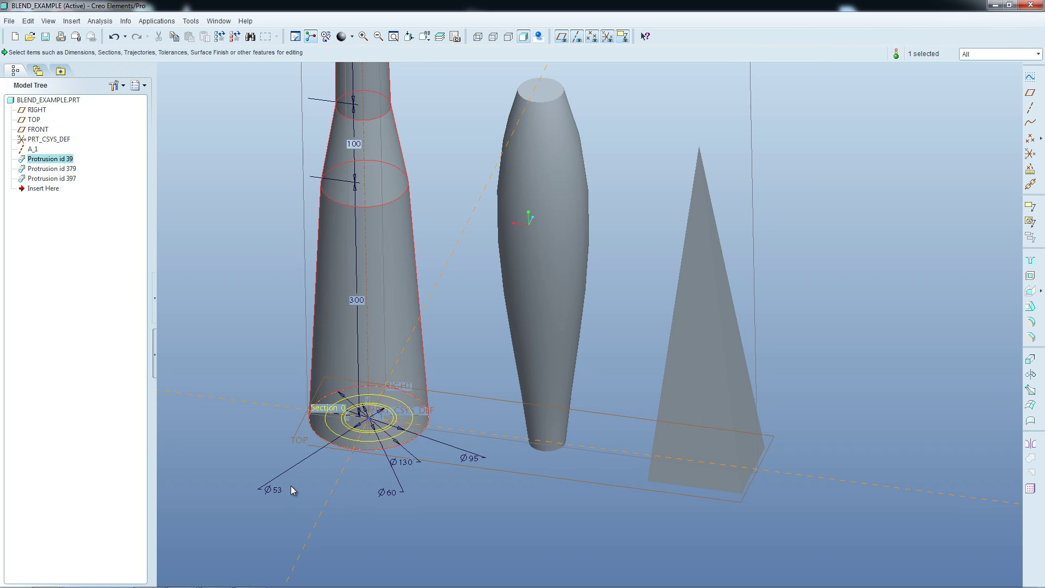
click(271, 490)
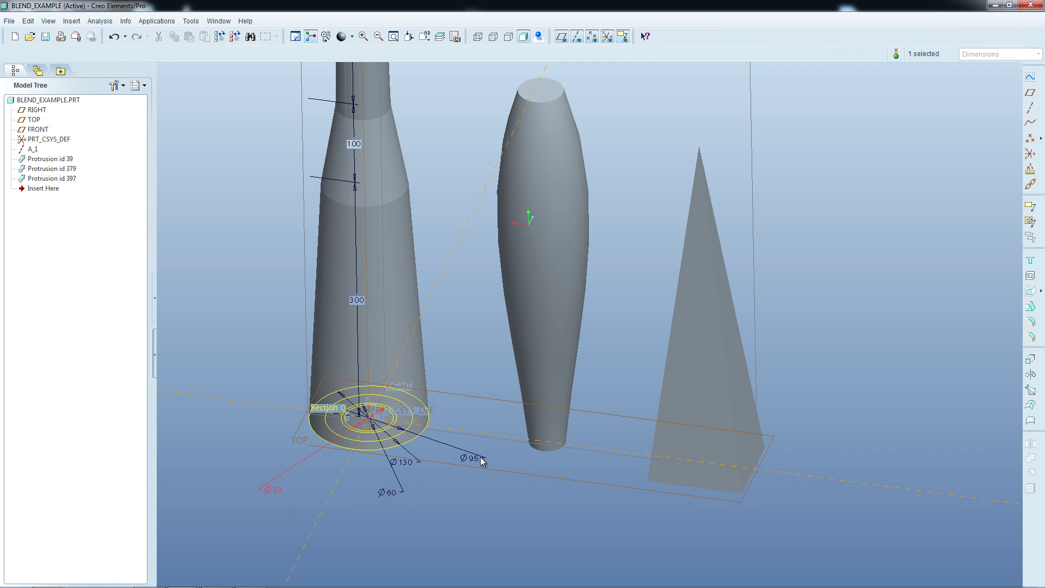
scroll(391, 425, down, 3)
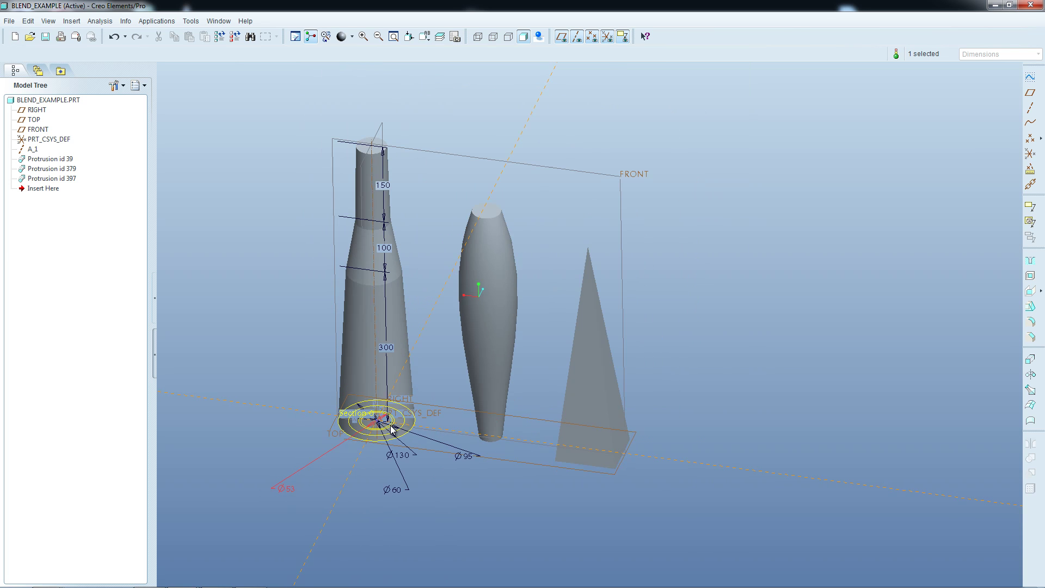
click(376, 292)
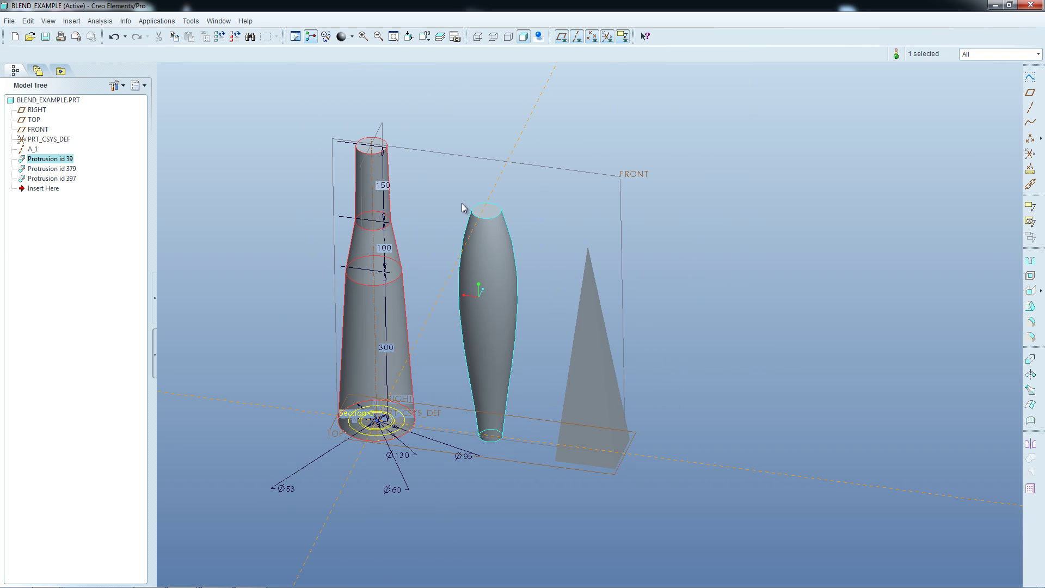
click(256, 205)
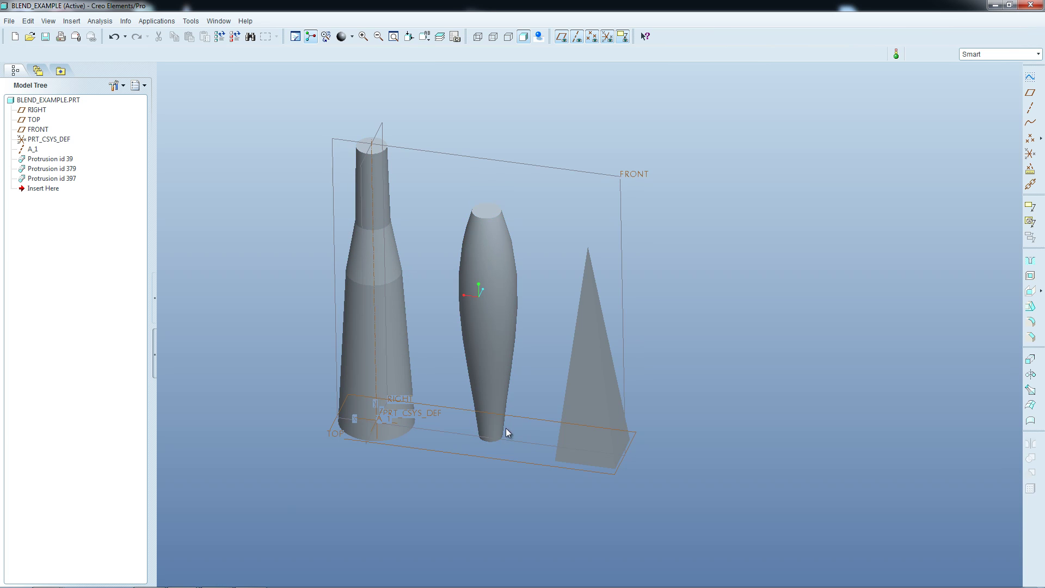
Display the middle blend's dimensions to examine its section diameters and spacing
middle_drag(496, 422, 489, 403)
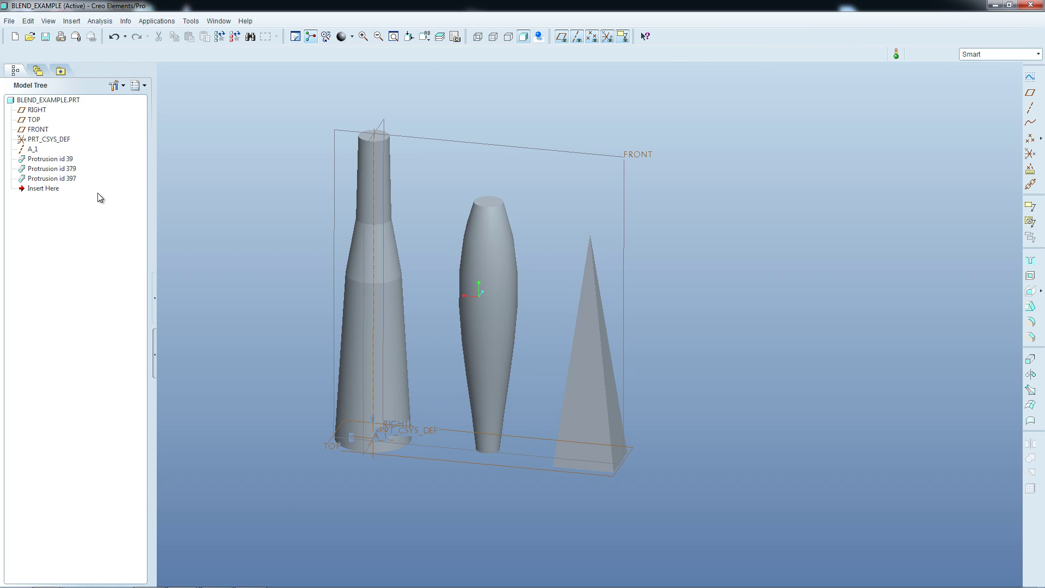
click(68, 169)
right_click(69, 173)
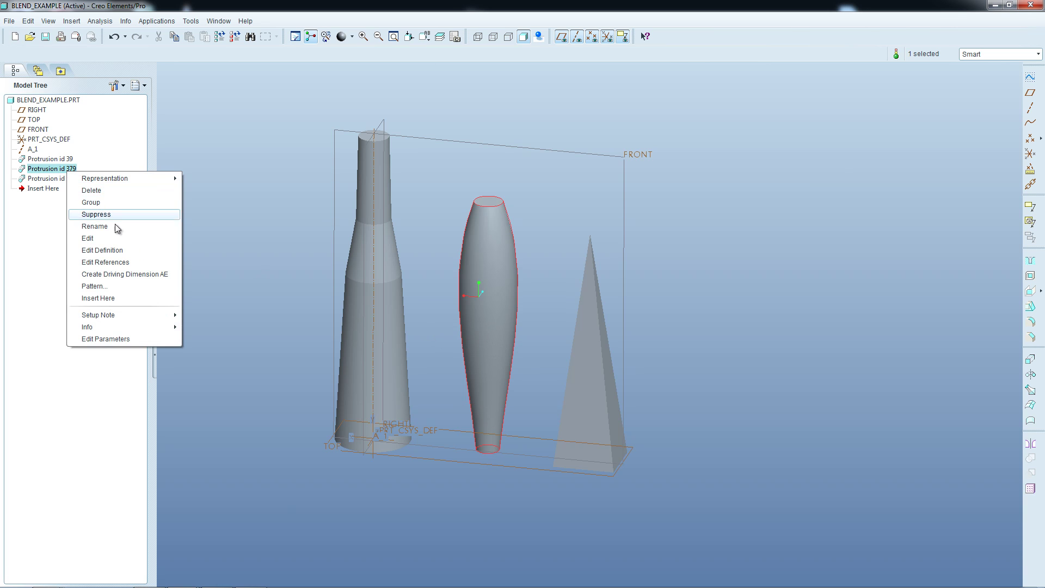
click(110, 239)
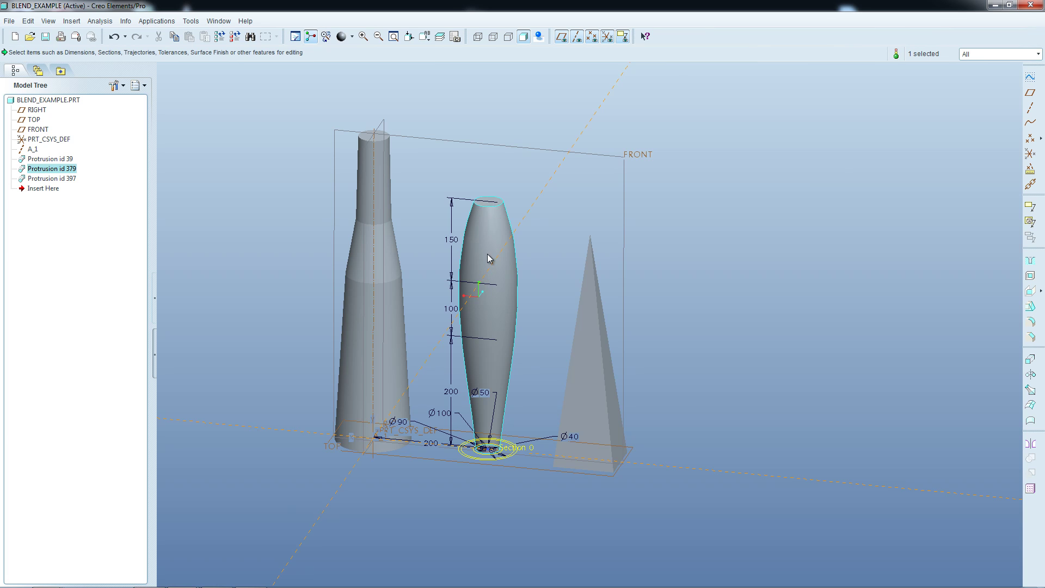
Redefine the middle blend's attribute as Straight so its sections connect with straight segments
right_click(64, 172)
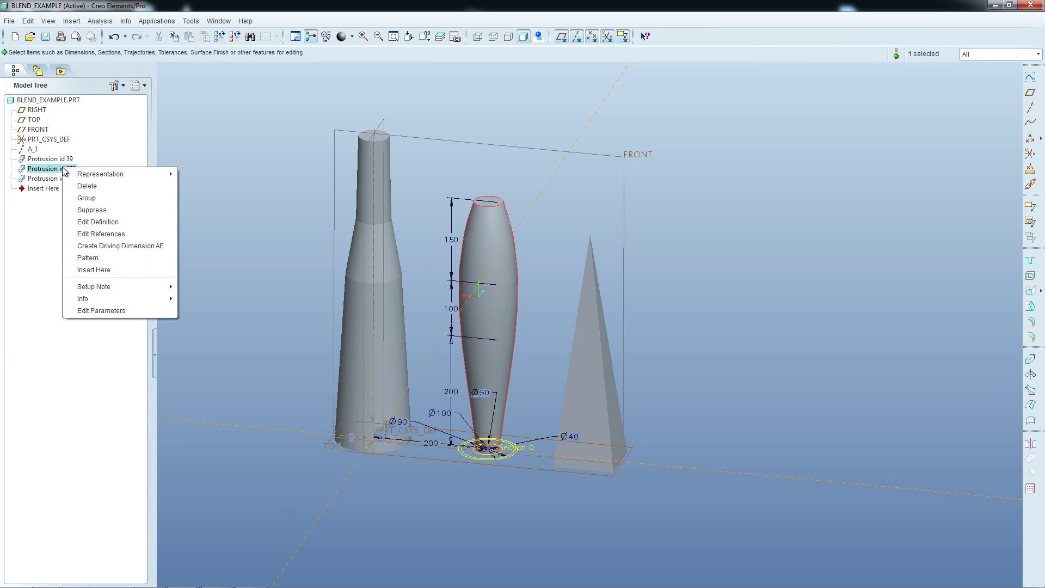
click(113, 223)
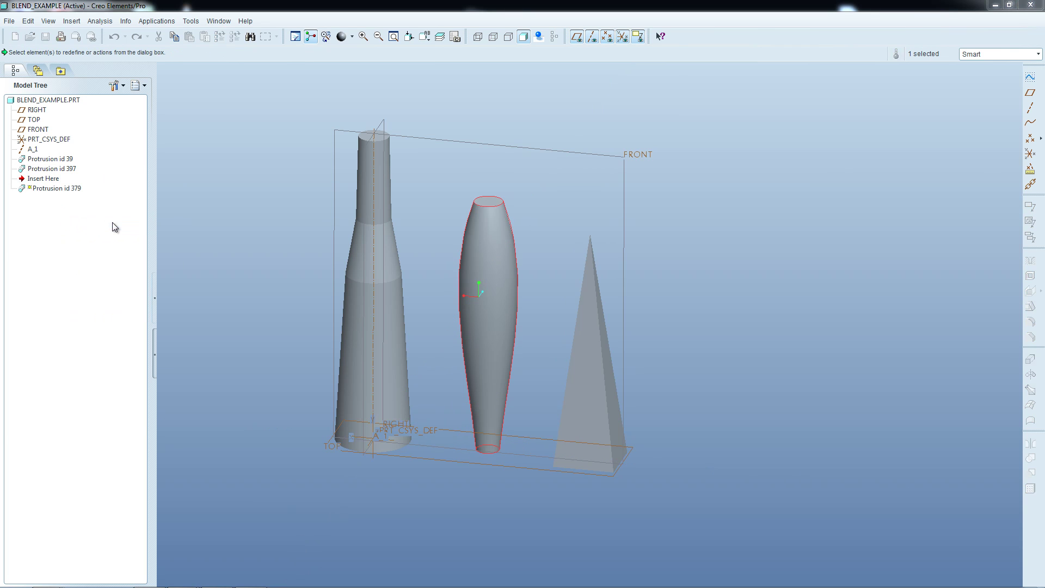
click(847, 101)
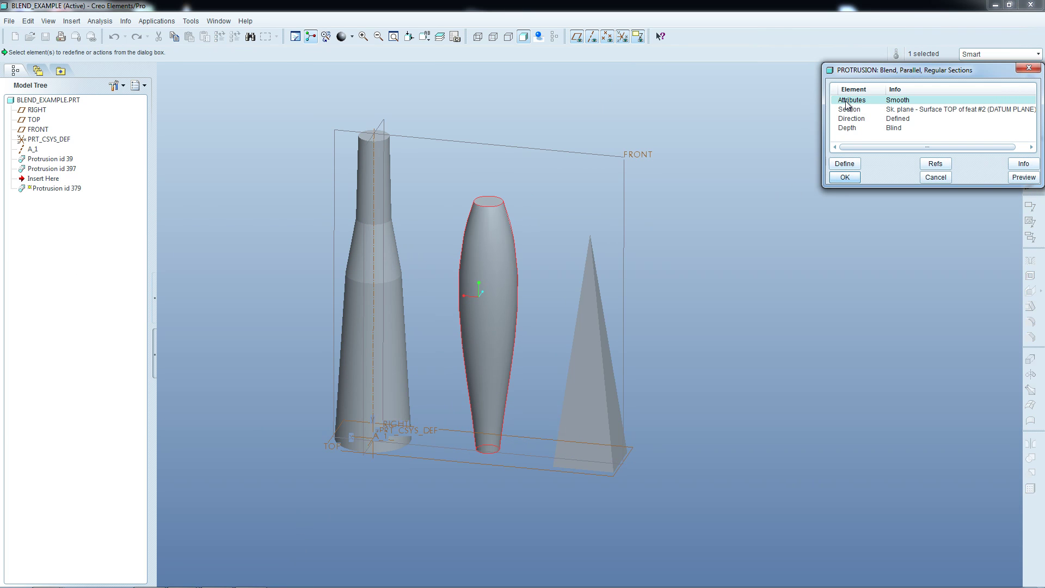
click(845, 165)
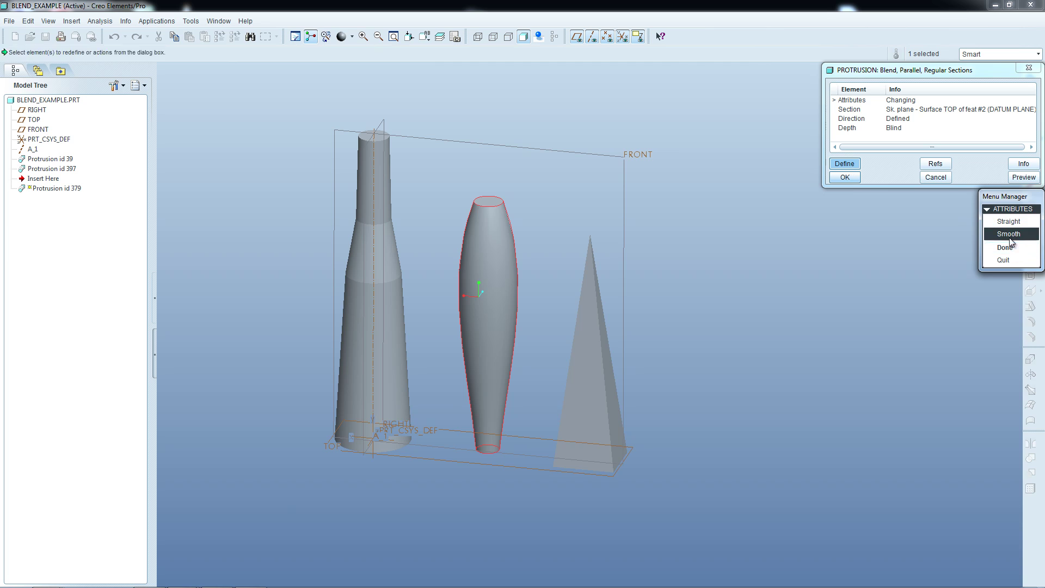
click(1005, 221)
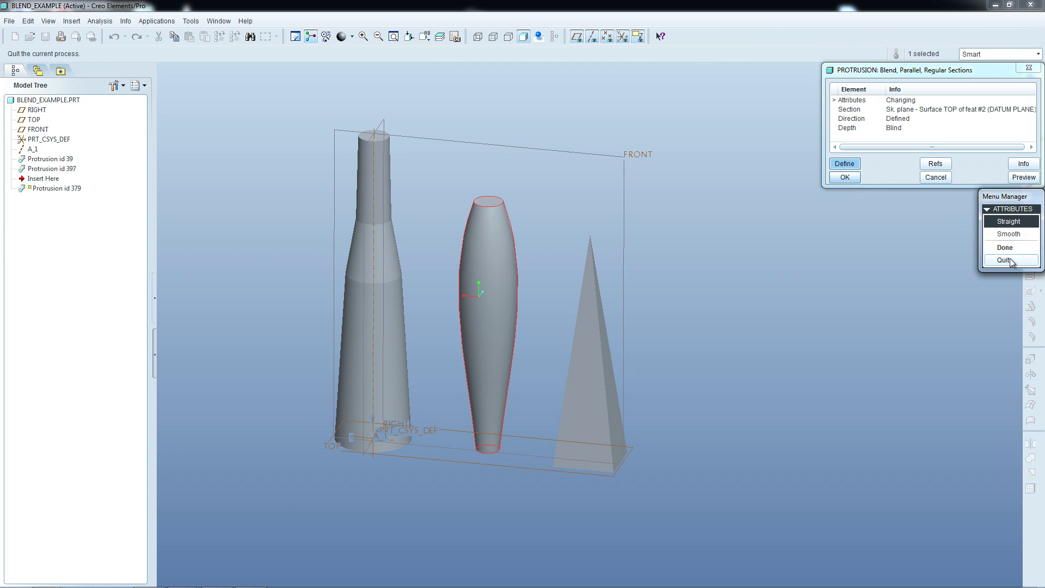
click(1005, 248)
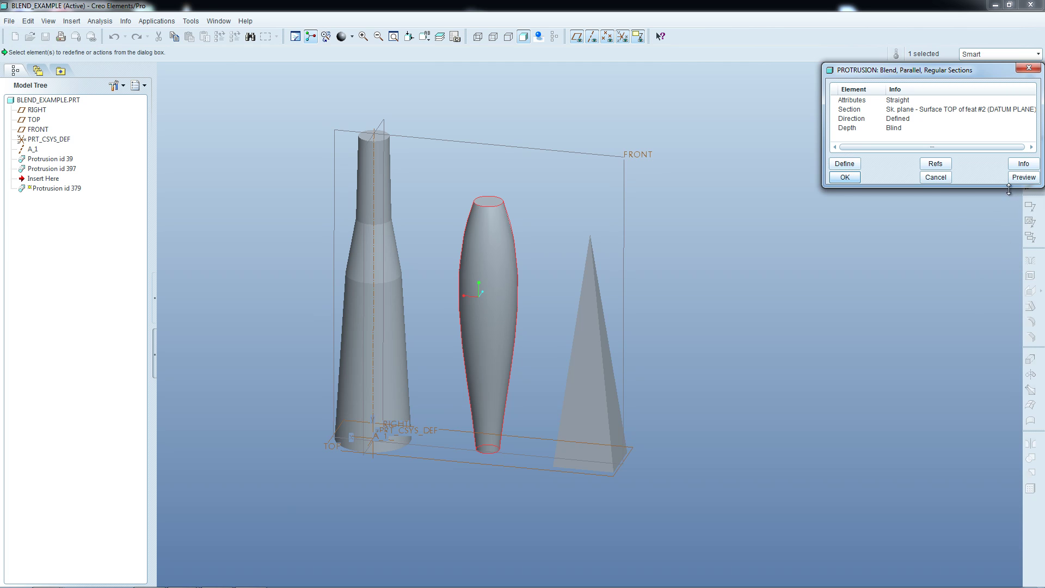
click(845, 177)
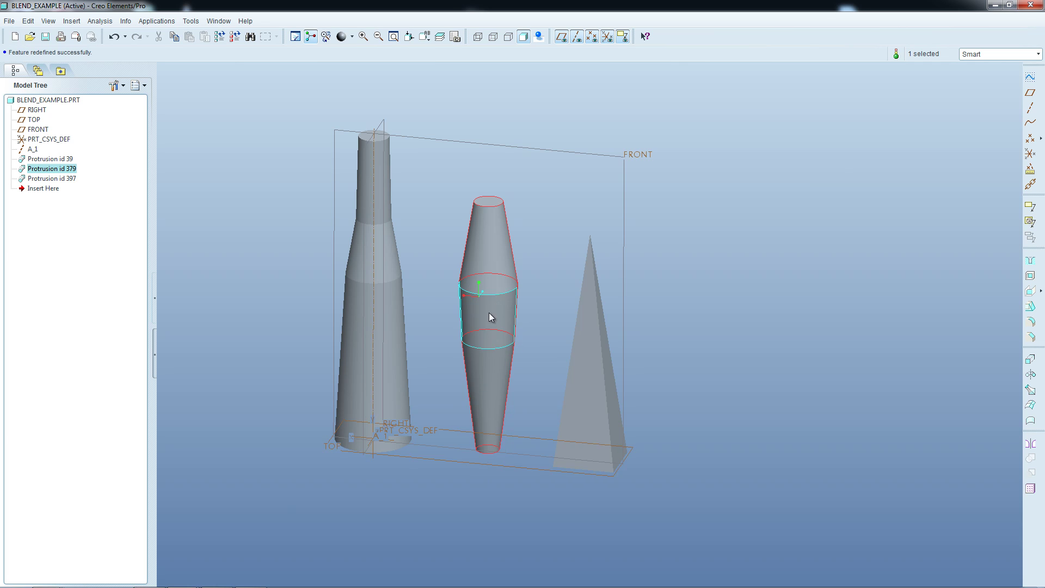
Redefine the middle blend's attribute as Smooth and apply the change
right_click(69, 169)
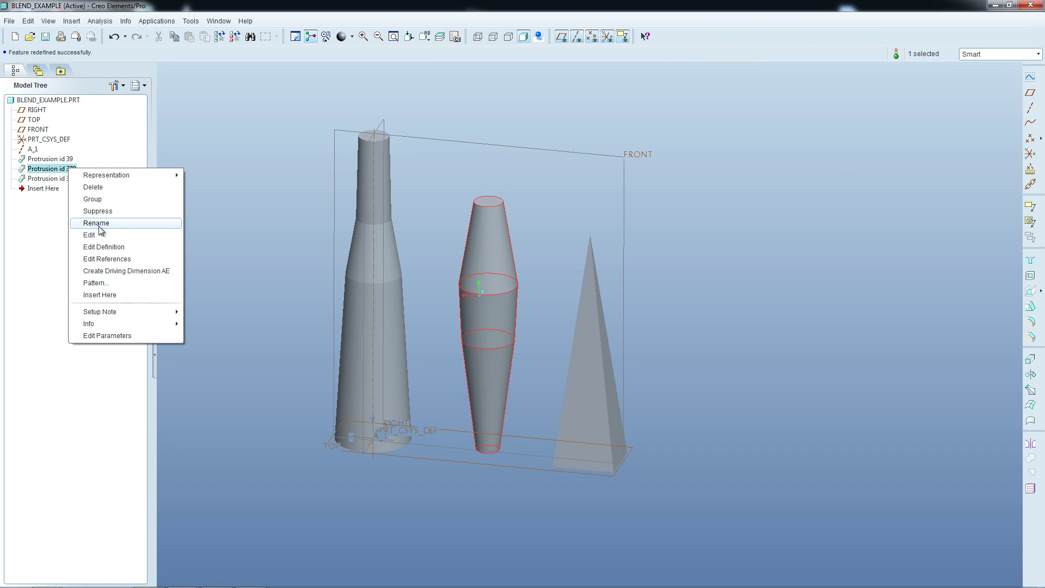
click(105, 246)
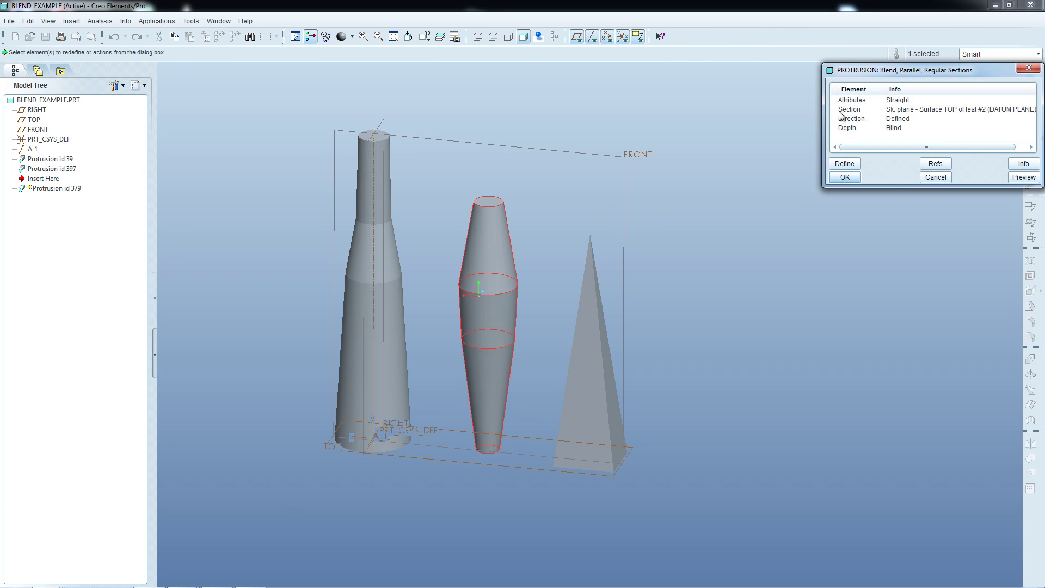
click(847, 101)
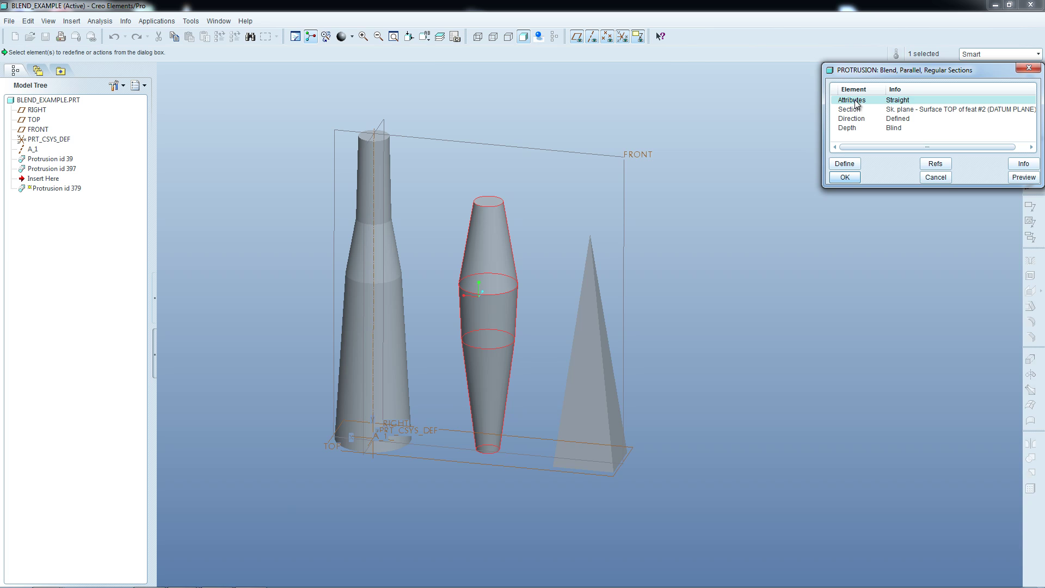
click(853, 165)
click(1008, 235)
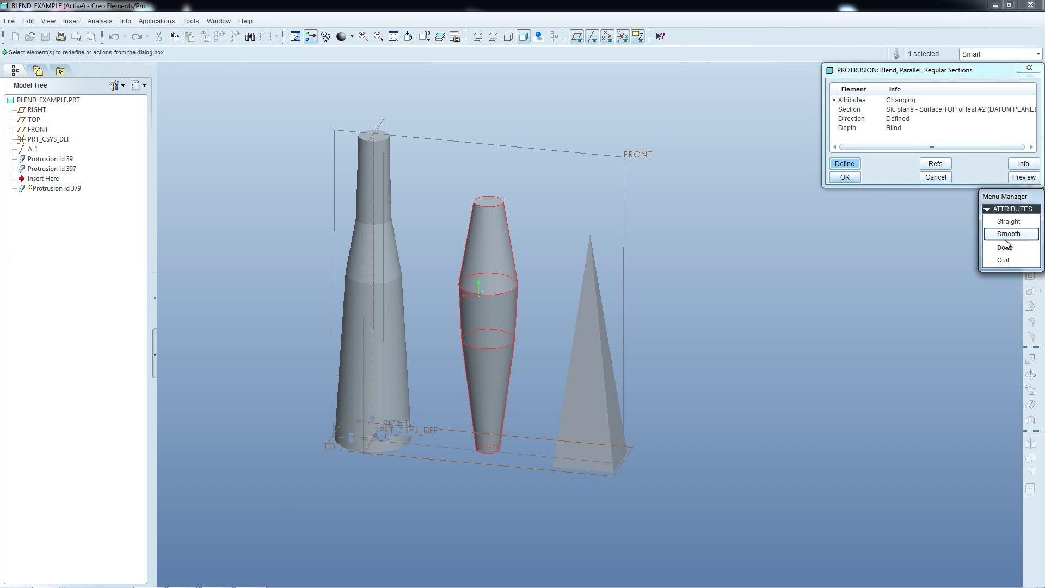
click(1005, 245)
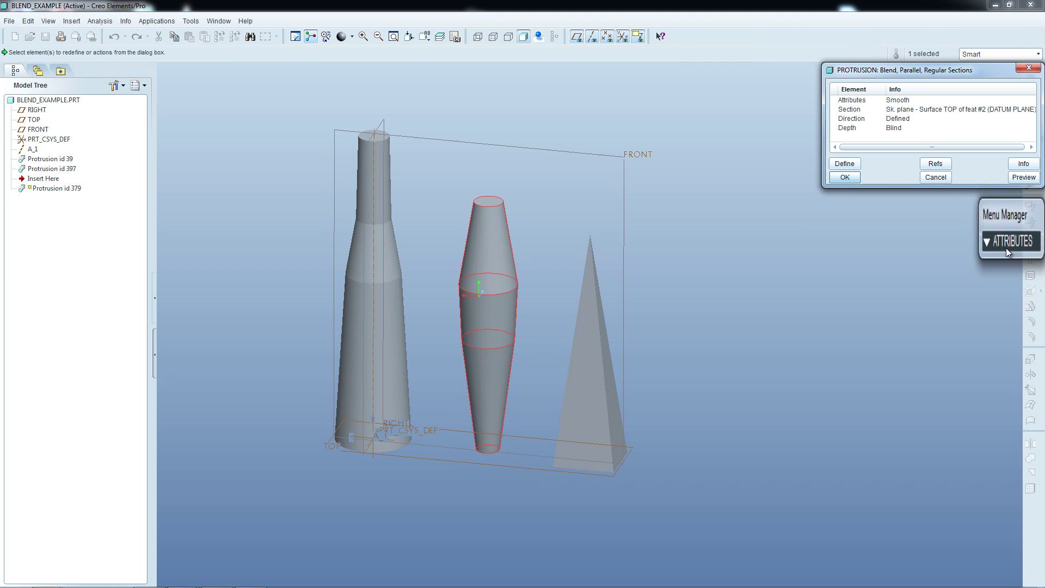
click(845, 178)
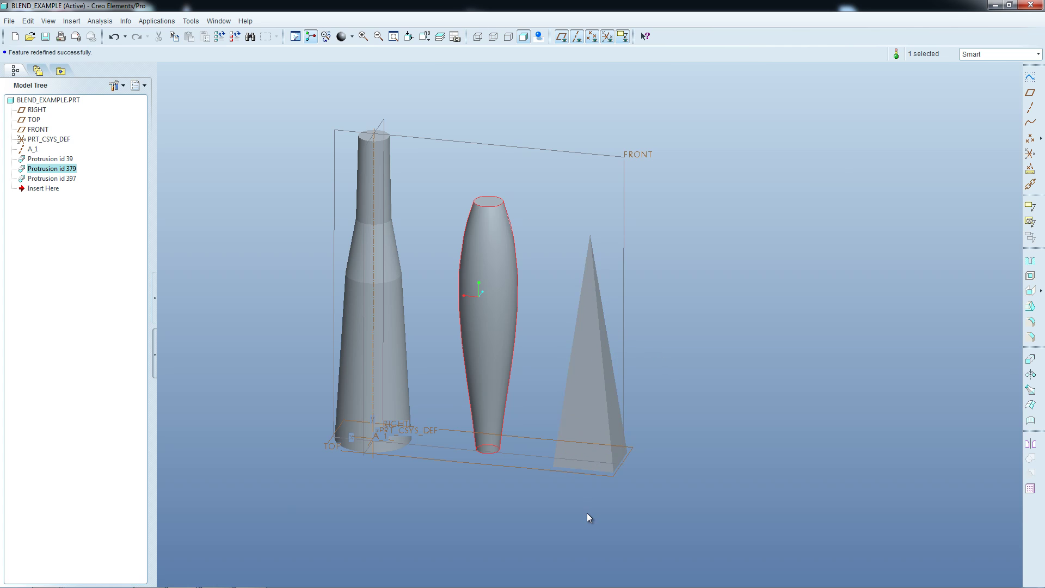
Start a new blend protrusion with the Parallel, Regular Sec and Sketch Sec options and the Straight attribute
middle_drag(588, 518, 569, 450)
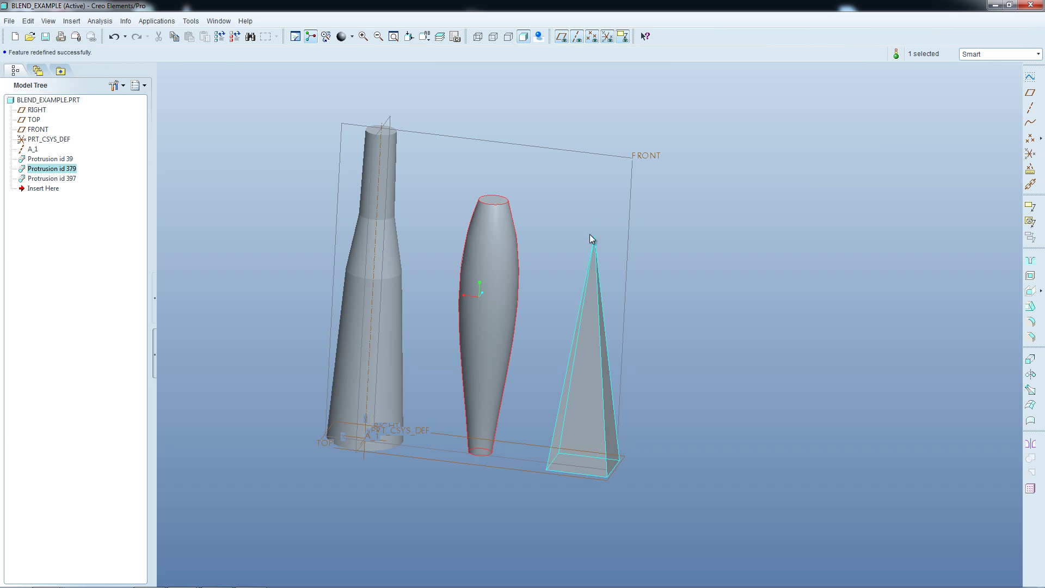
click(627, 398)
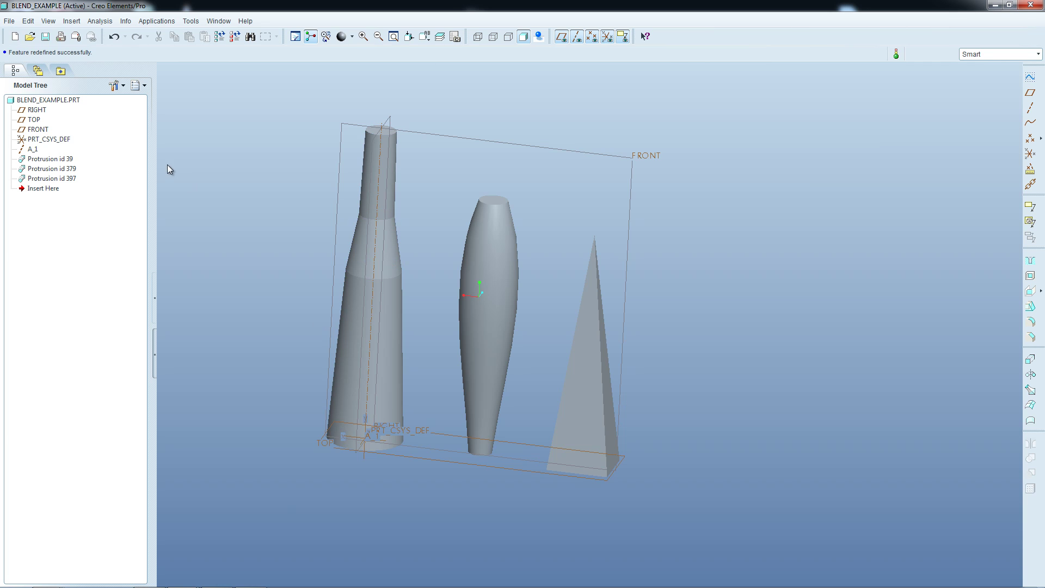
click(74, 21)
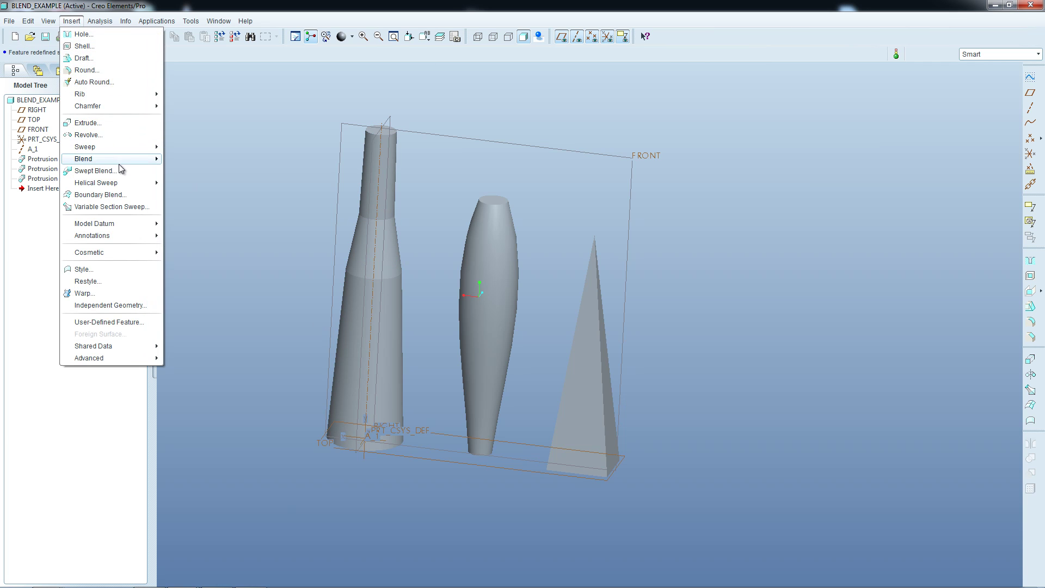
mouse_move(119, 159)
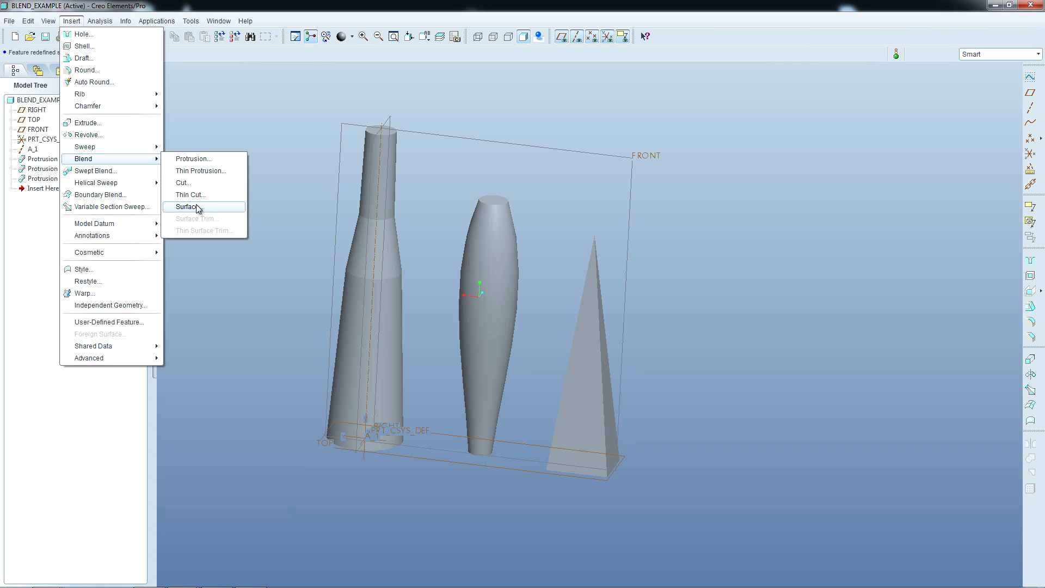
click(192, 159)
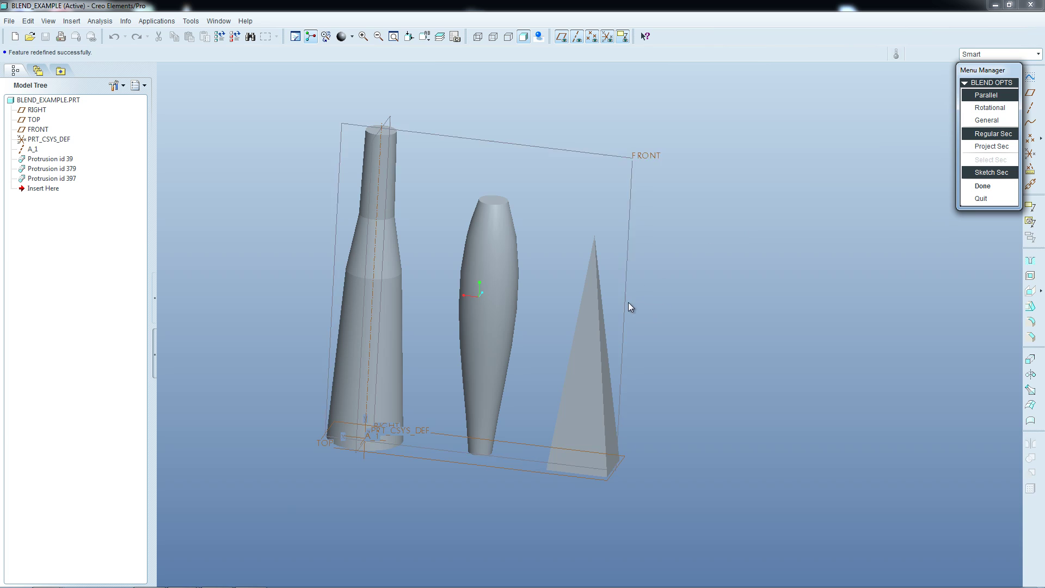
mouse_move(551, 334)
middle_down()
mouse_move(525, 354)
mouse_move(541, 350)
middle_up()
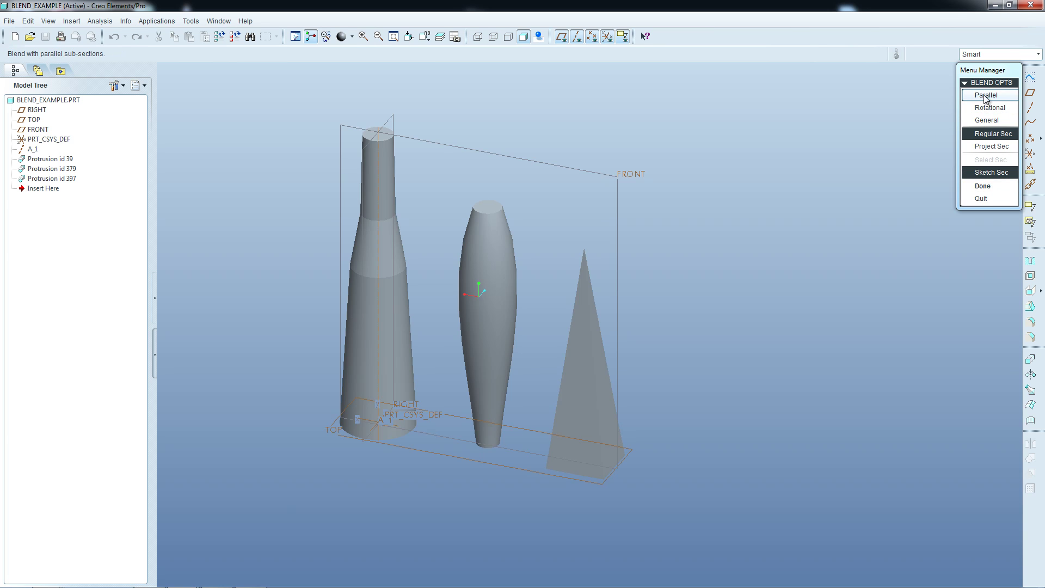
click(983, 187)
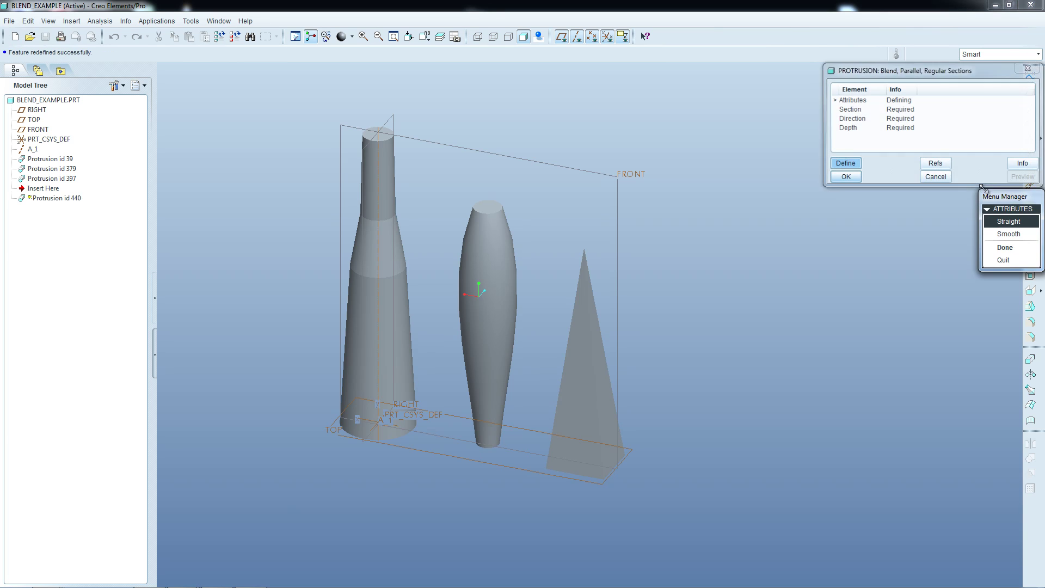
click(1007, 221)
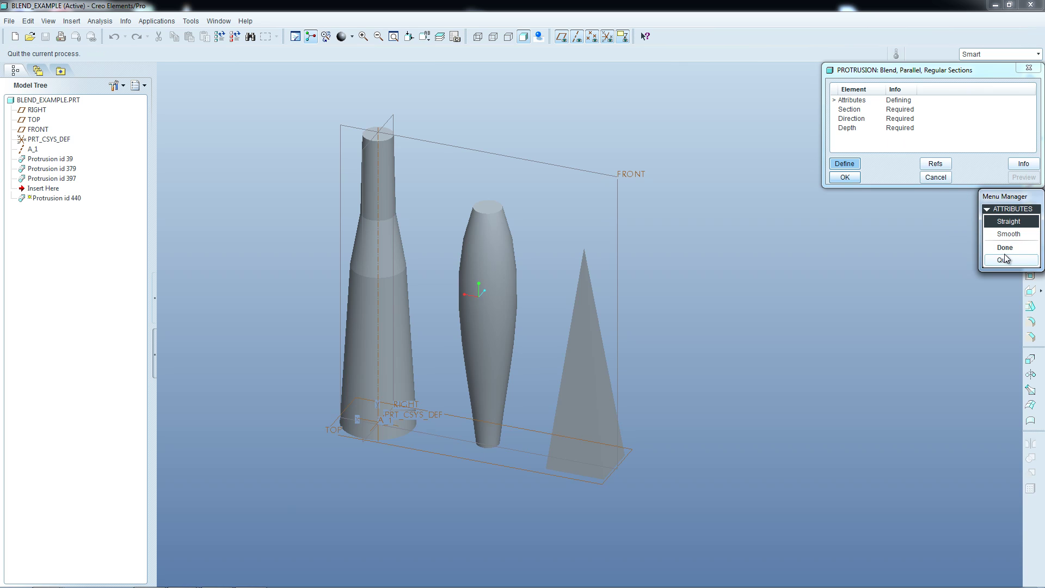
click(1005, 248)
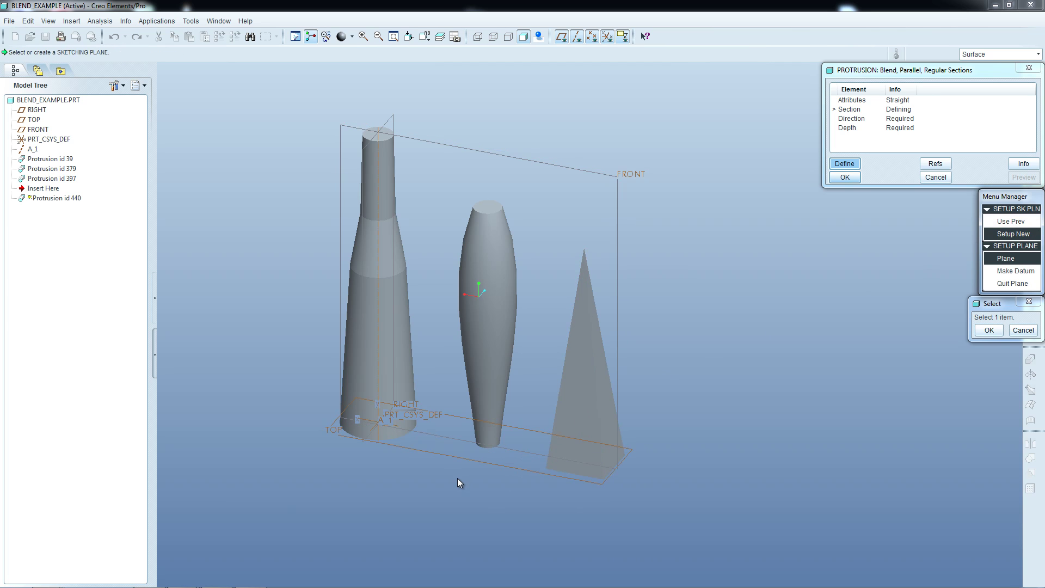
middle_drag(460, 478, 462, 490)
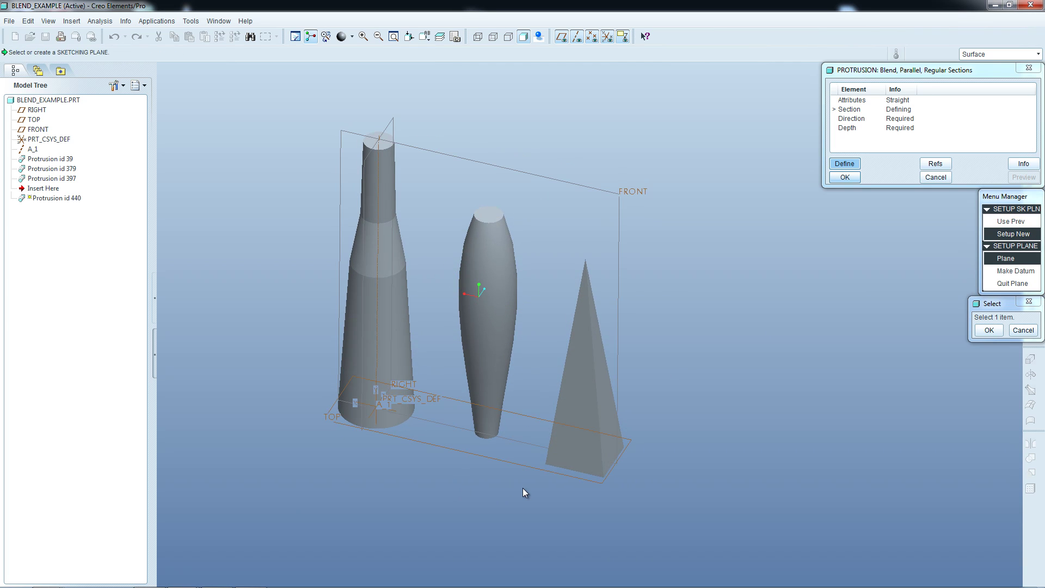
Use the TOP plane as the sketching plane, flip the feature creation direction, and accept the default sketch orientation
click(506, 464)
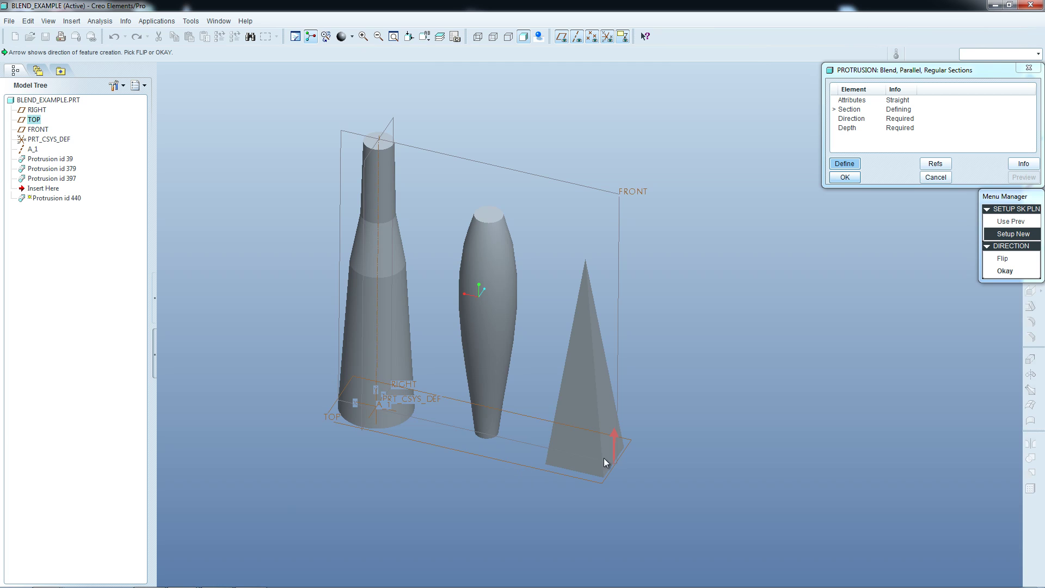
scroll(614, 446, down, 2)
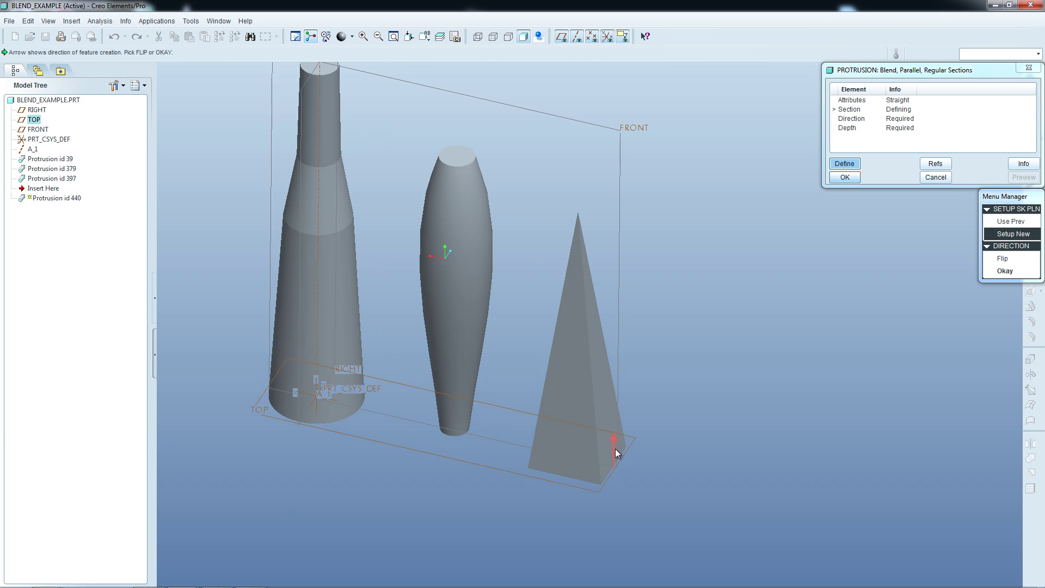
scroll(617, 471, up, 1)
scroll(618, 475, up, 1)
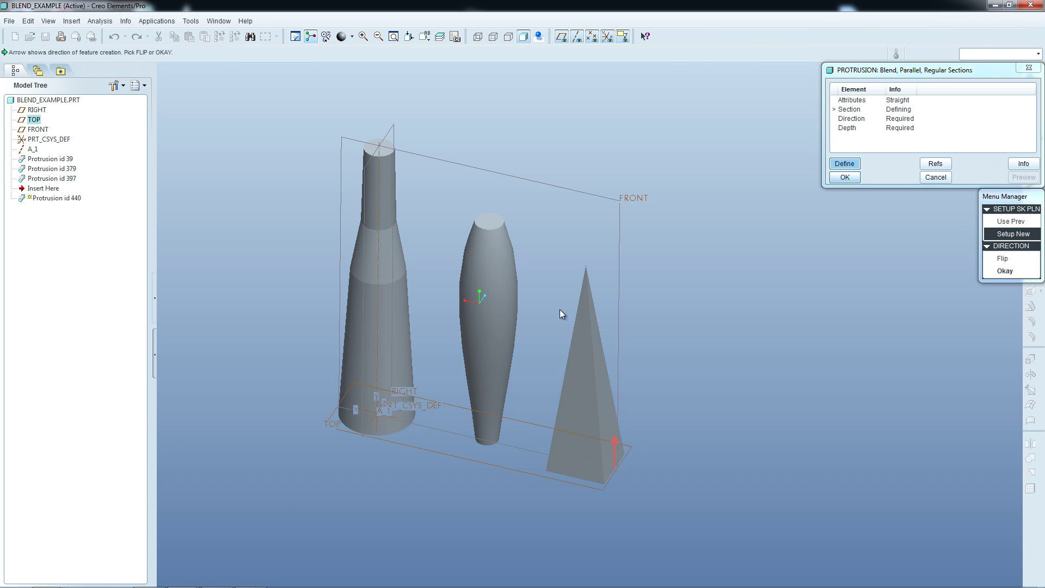
click(1003, 262)
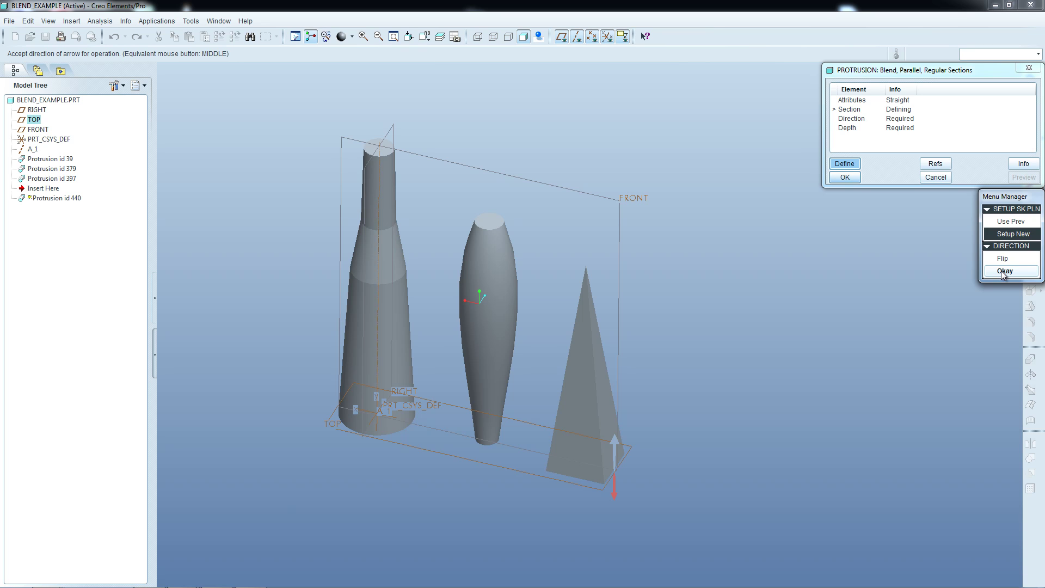
click(1004, 271)
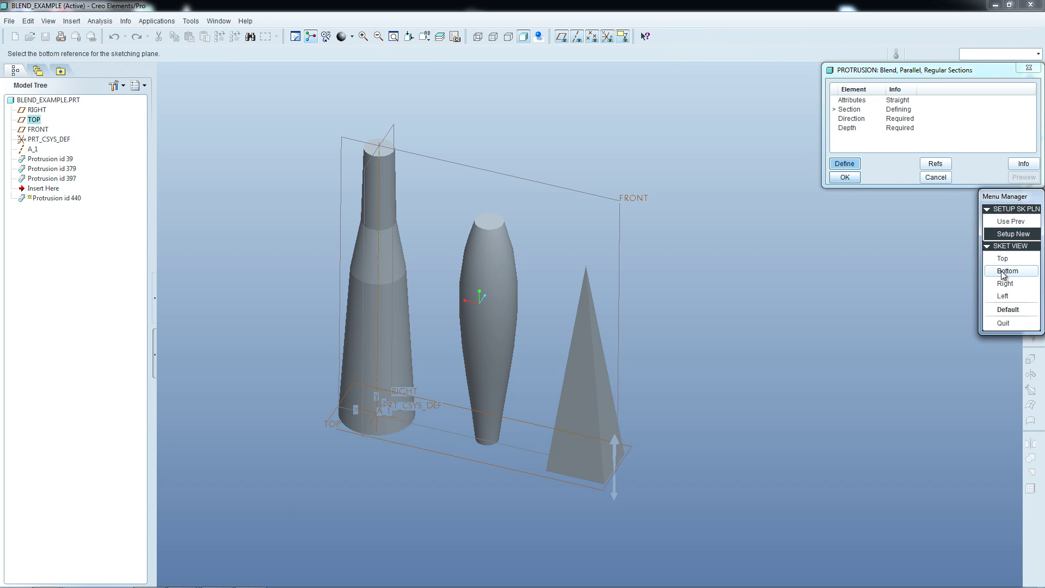
click(1007, 310)
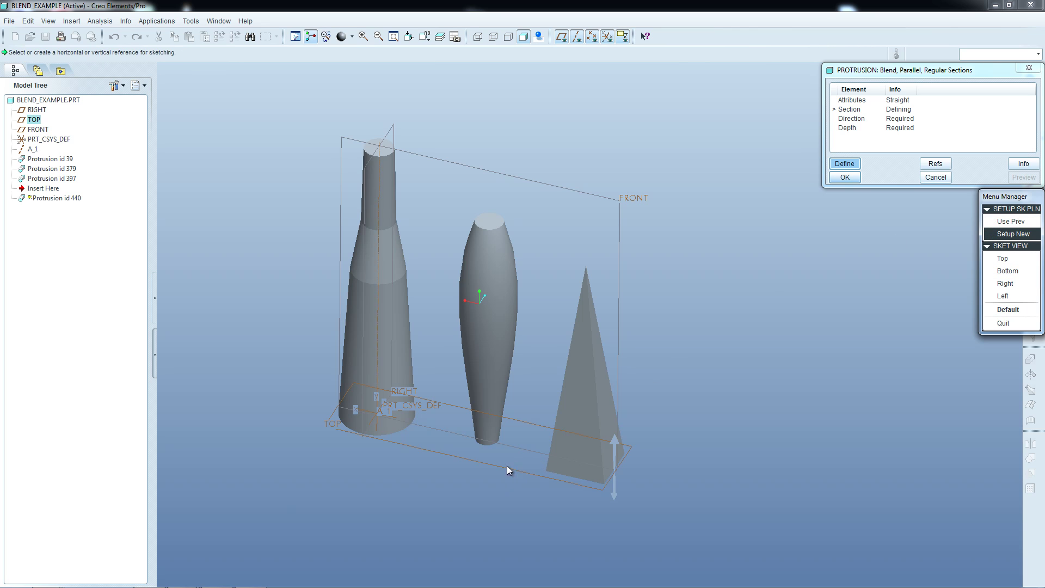
click(1016, 310)
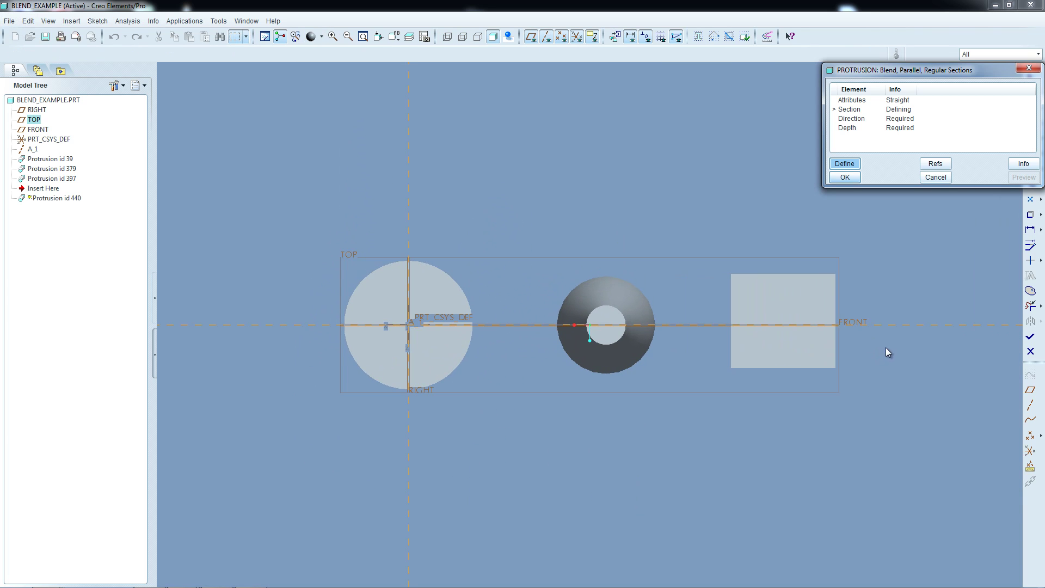
Sketch the first section as a rectangle about 122 wide and 104 high beside the pyramid, crossing the FRONT reference
shift+middle_drag(901, 346, 523, 369)
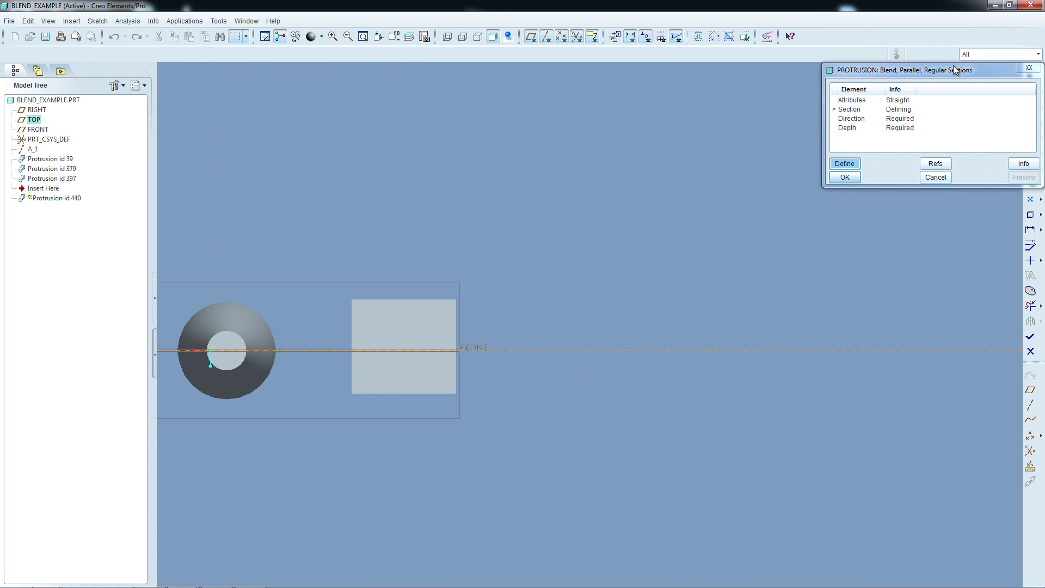
drag(956, 70, 744, 93)
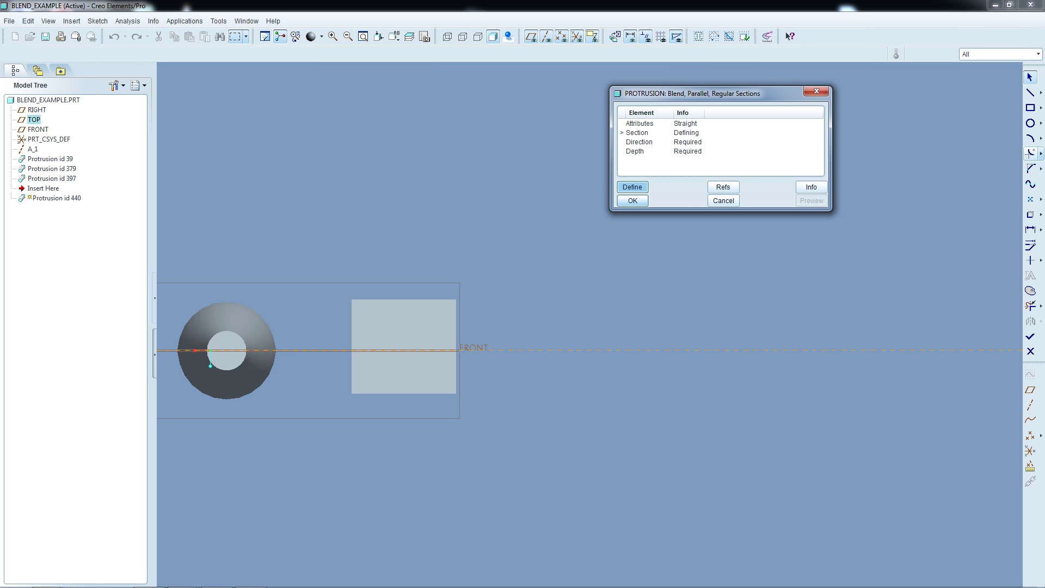
click(1031, 109)
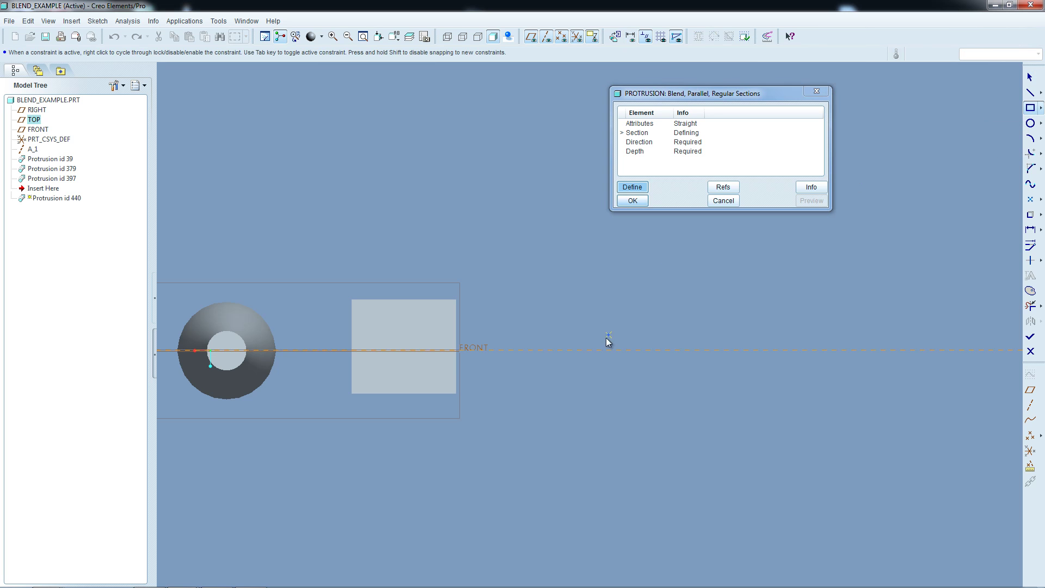
click(503, 393)
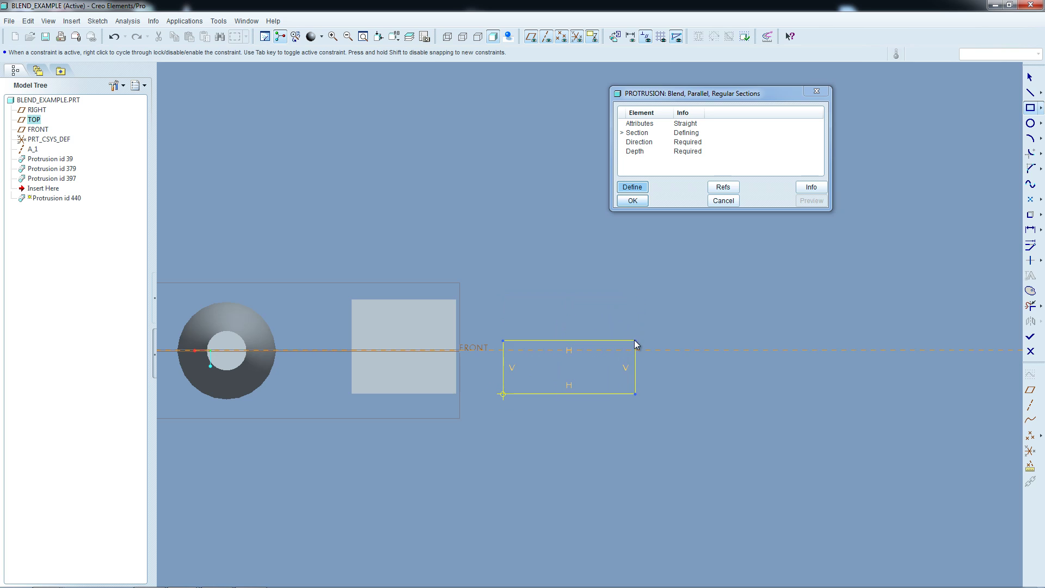
click(624, 292)
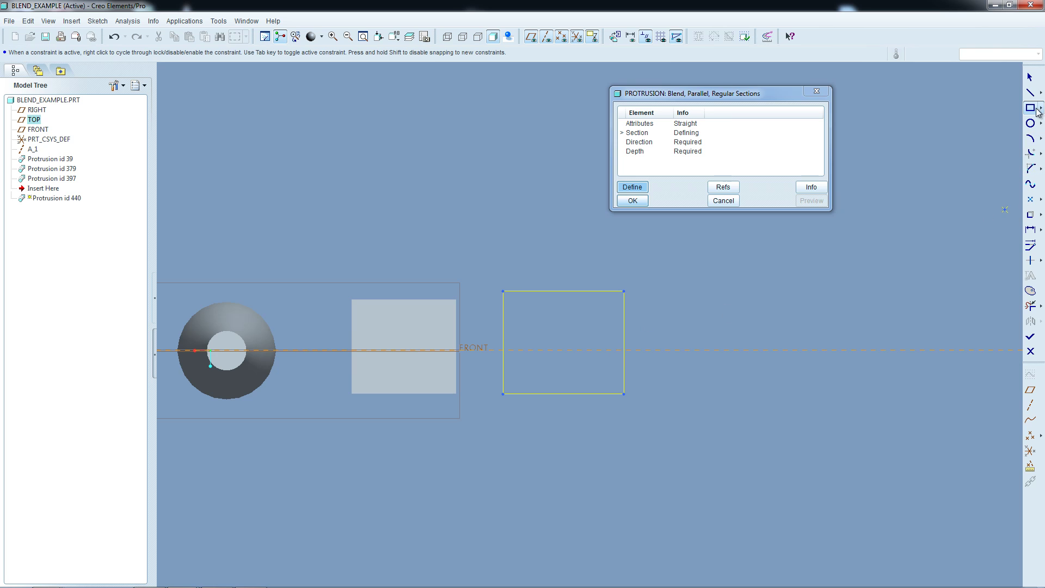
click(1030, 77)
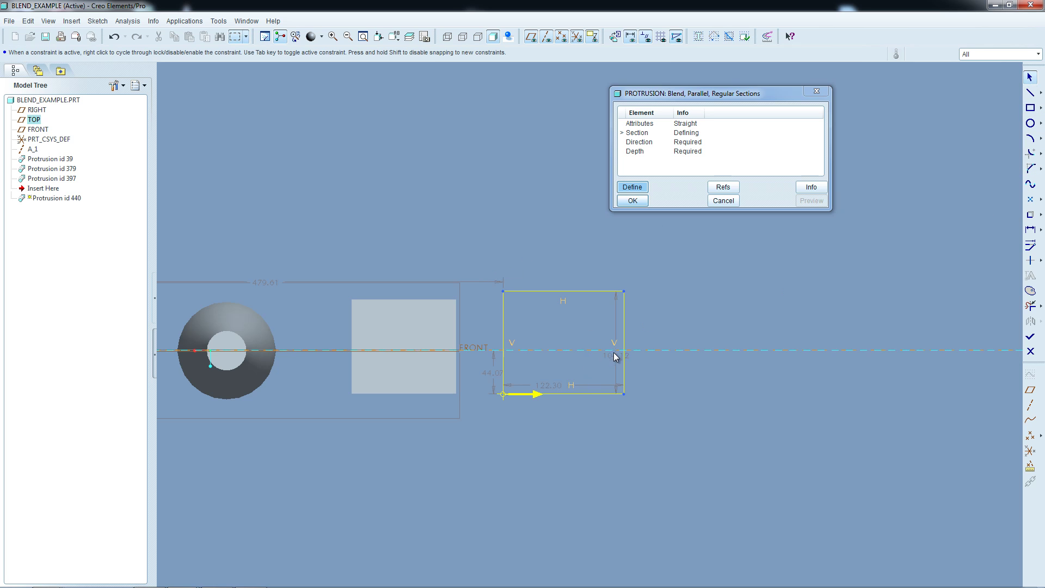
Toggle to the second blend section and place a sketch point near the centre of the first section's rectangle
click(615, 358)
click(682, 391)
right_click(570, 324)
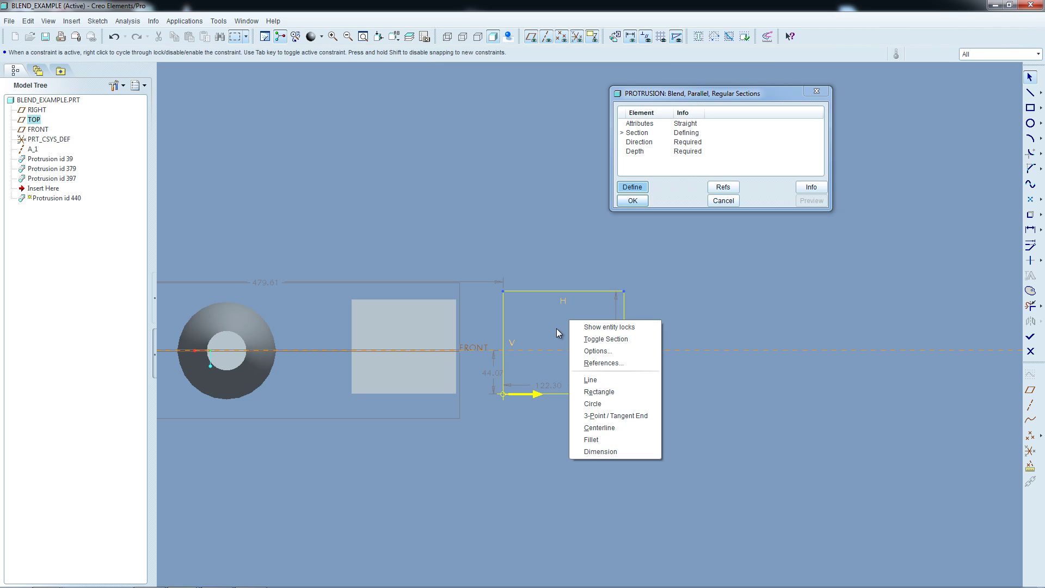
click(605, 340)
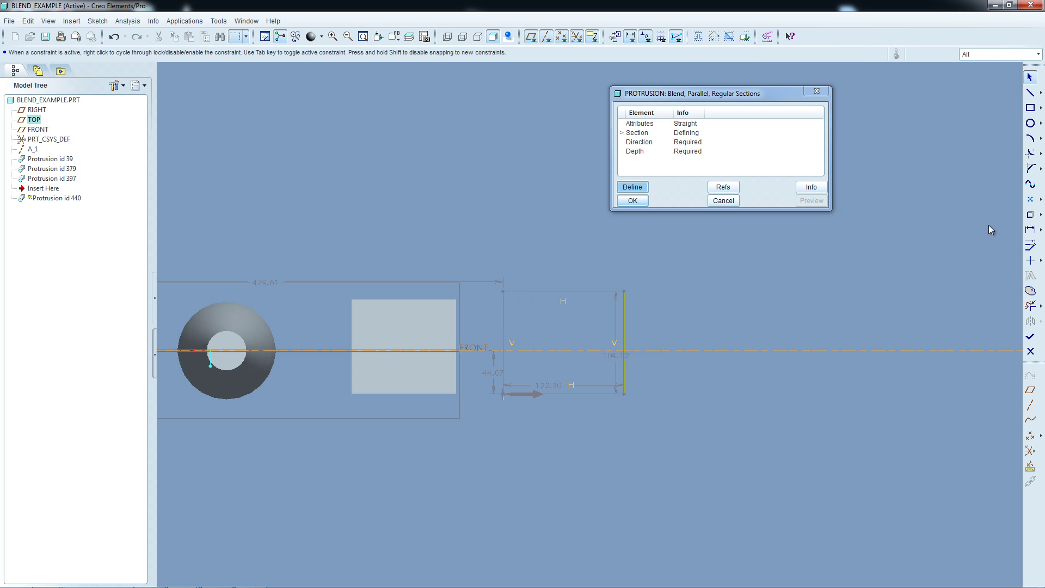
click(1032, 200)
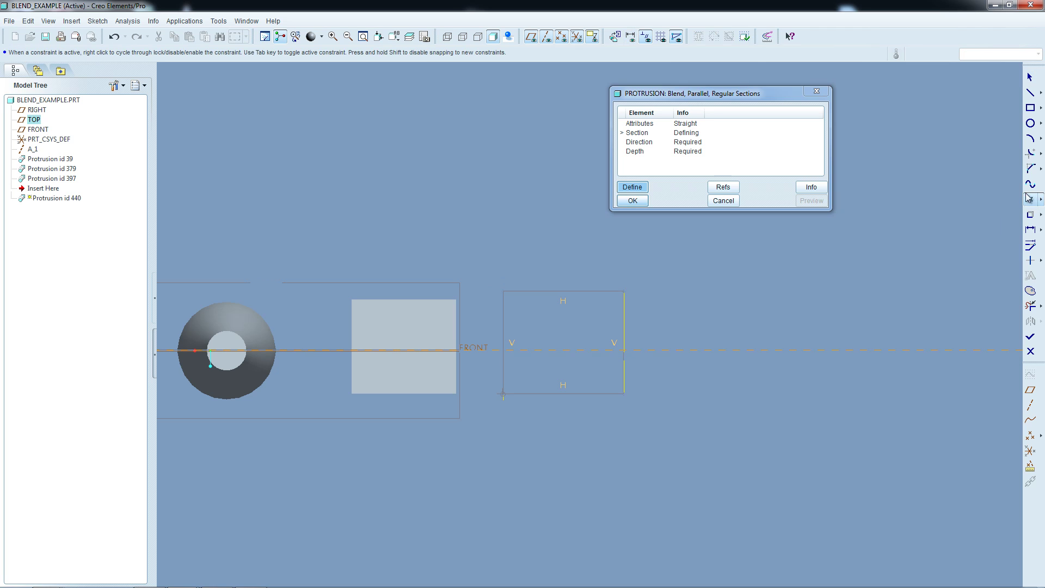
click(564, 339)
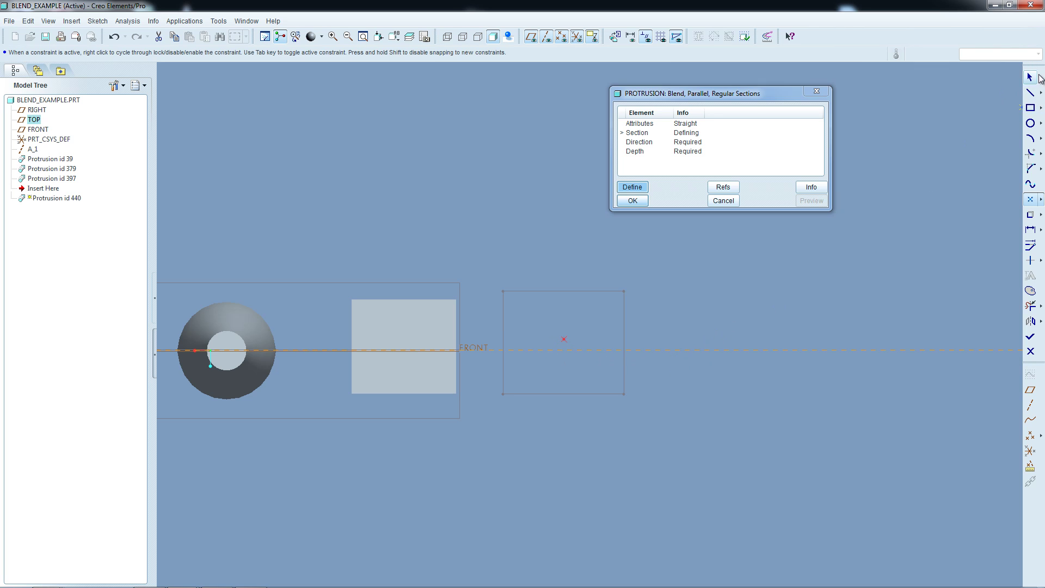
Draw two connected lines from the rectangle's top-edge midpoint through the centre point to its right-edge midpoint
click(1030, 94)
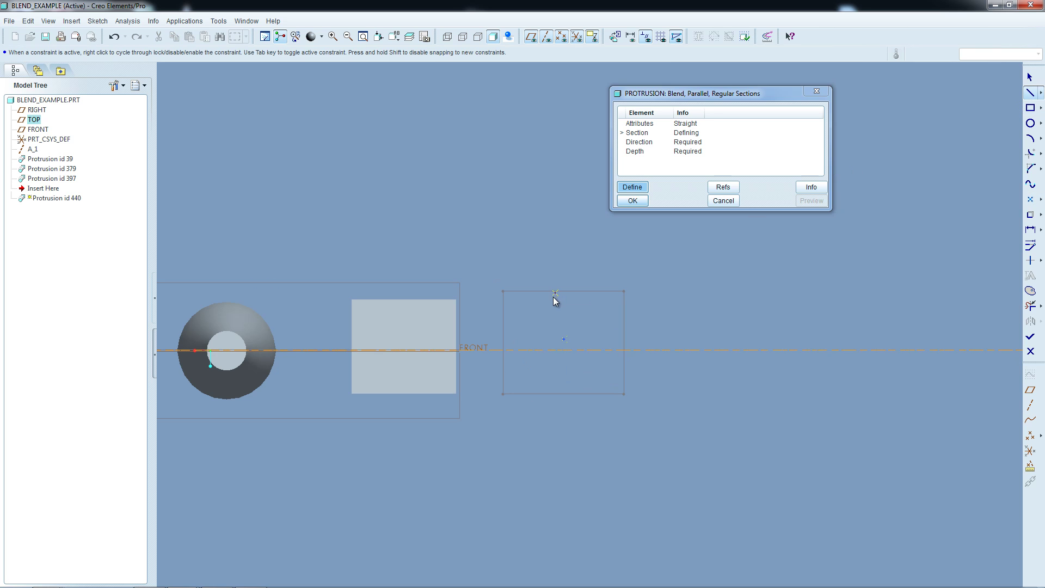
click(565, 341)
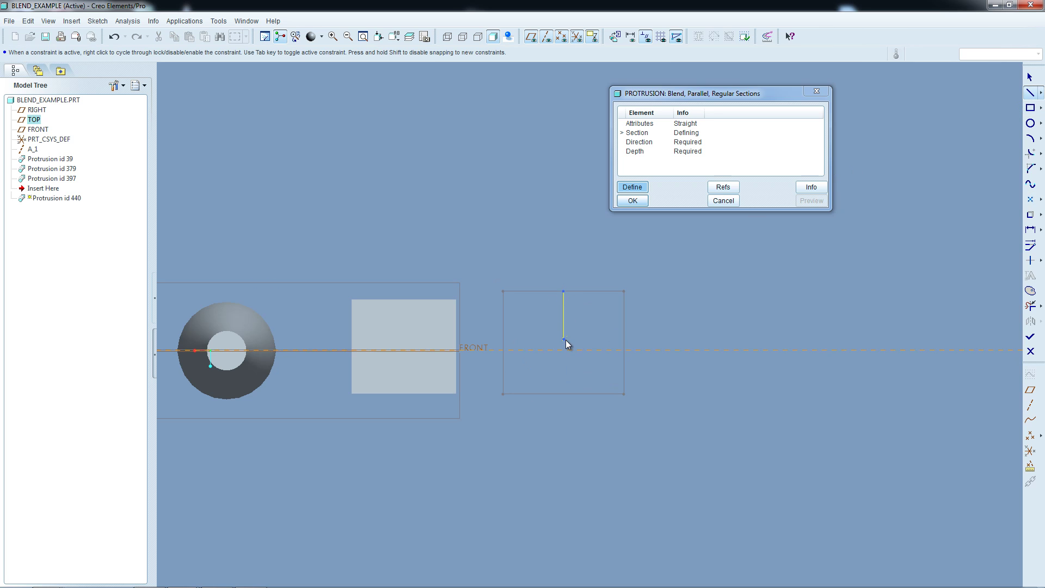
click(624, 342)
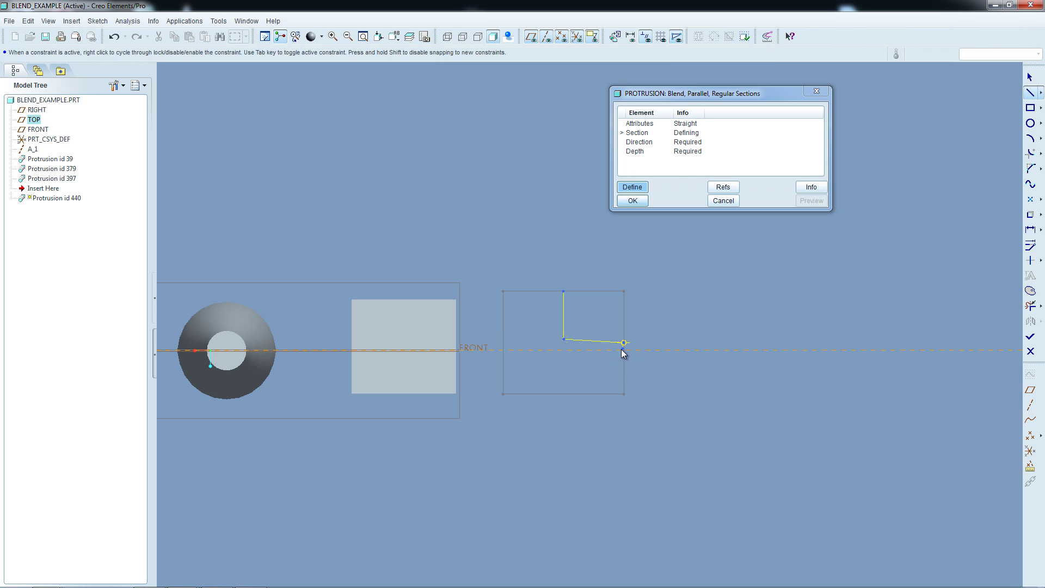
middle_click(573, 355)
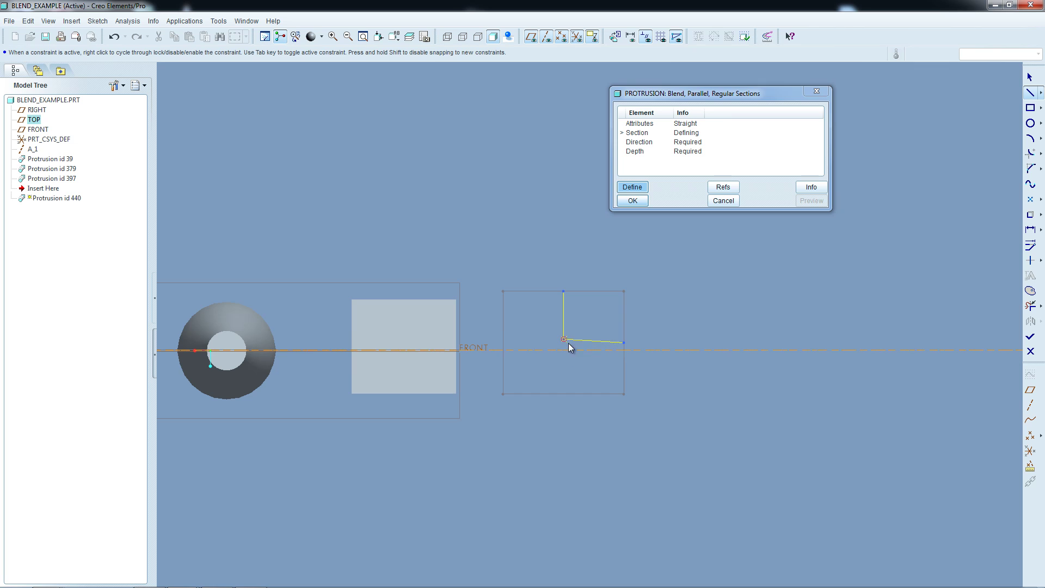
click(1034, 80)
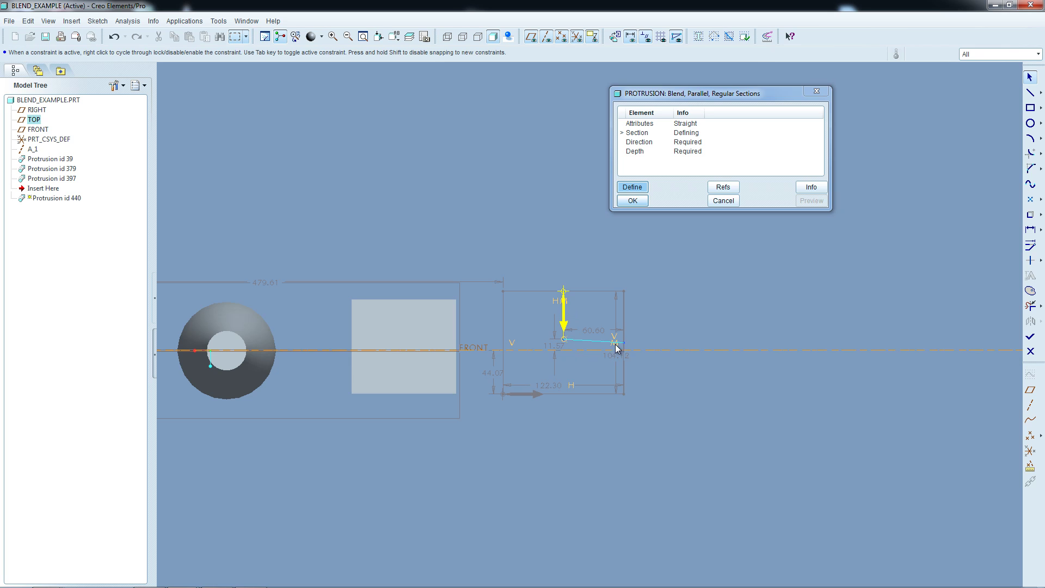
Constrain the centre point and the right-edge endpoint of the line to be horizontally aligned
click(590, 345)
click(1041, 261)
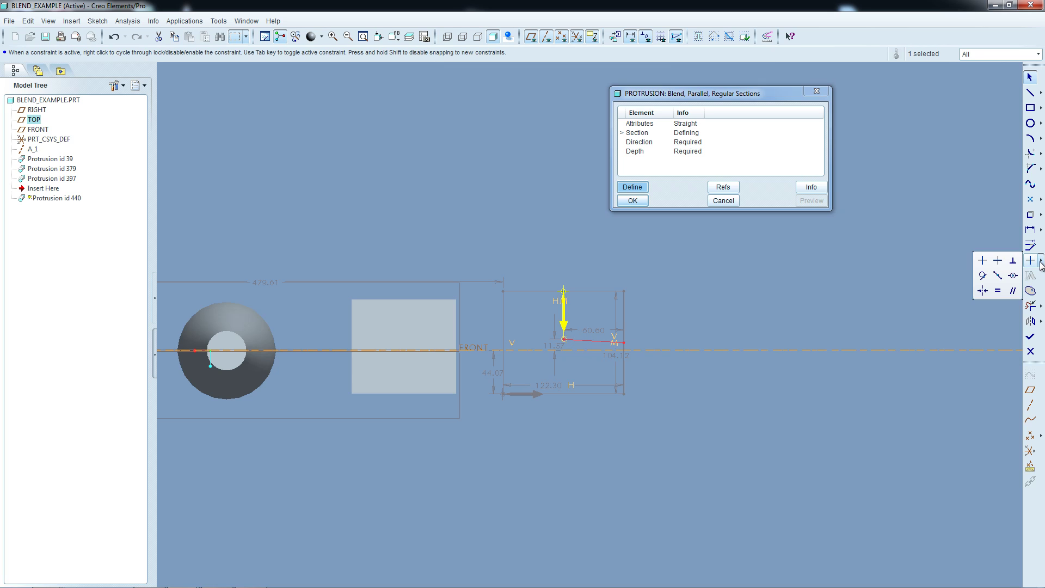
click(999, 261)
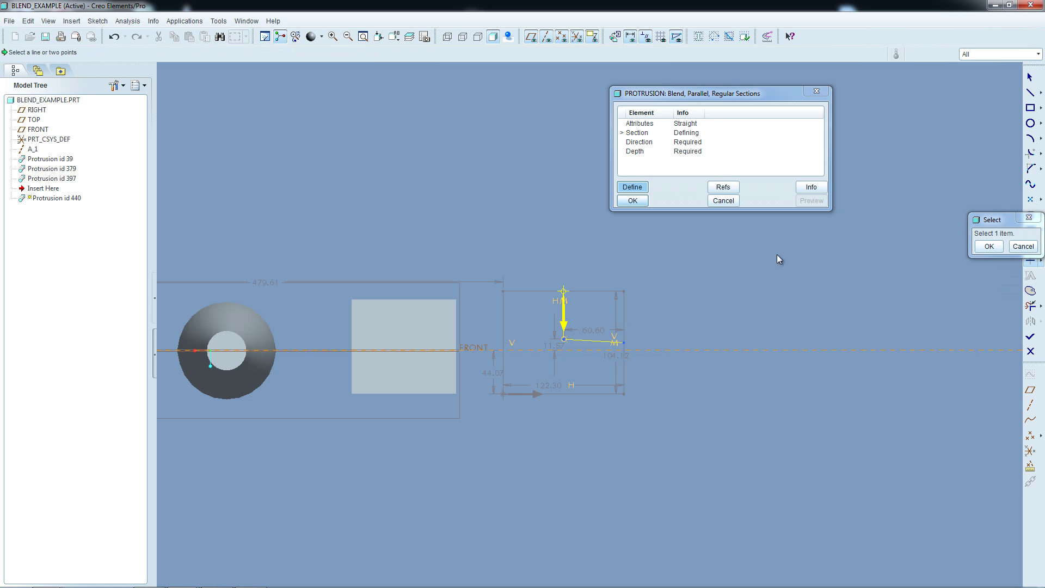
click(625, 344)
click(565, 344)
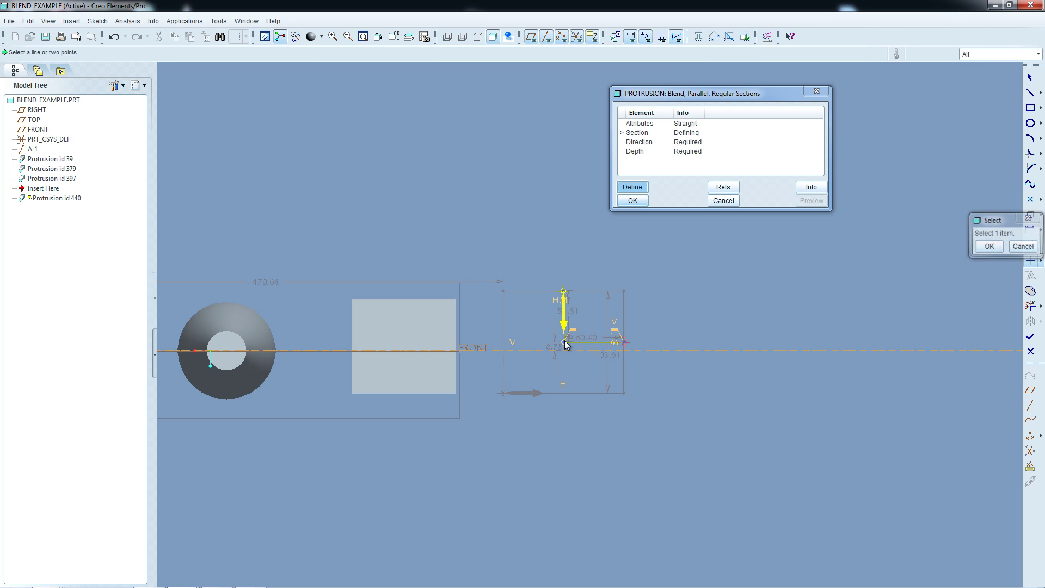
click(1023, 247)
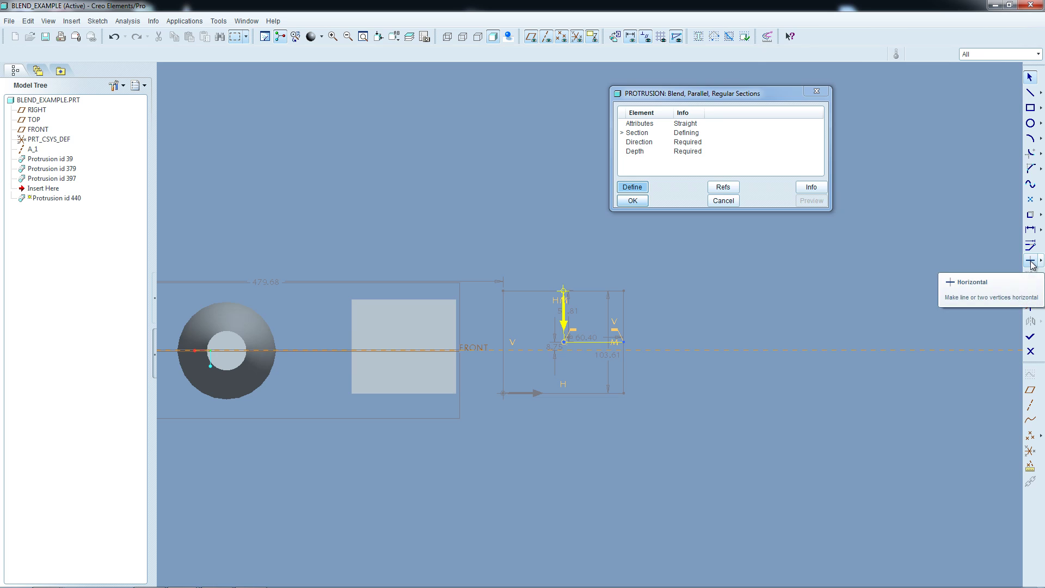
right_click(586, 342)
click(701, 318)
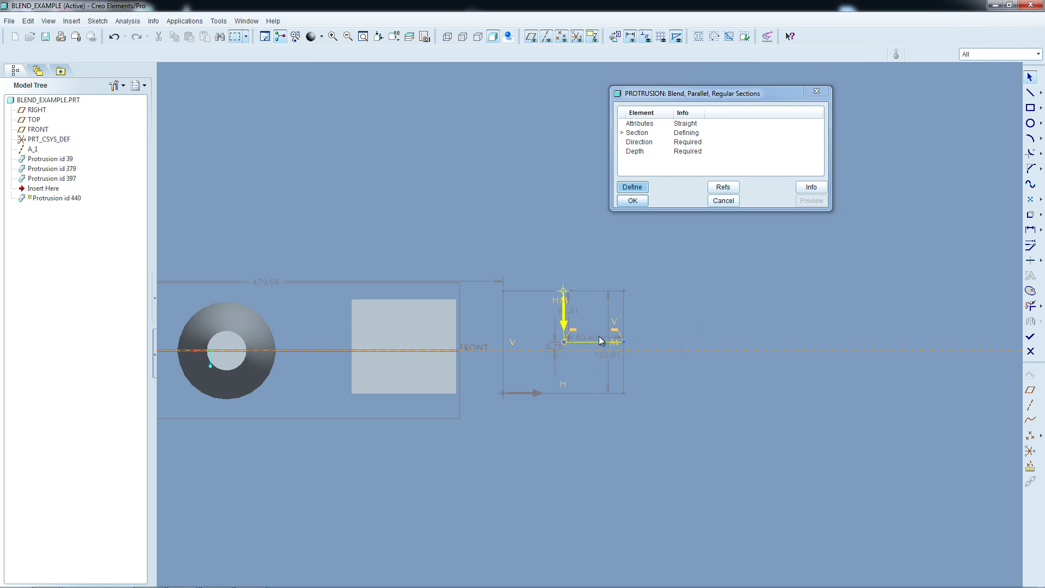
Apply a vertical constraint to the line between the top-edge midpoint and the centre point, and select the horizontal line
scroll(599, 335, up, 3)
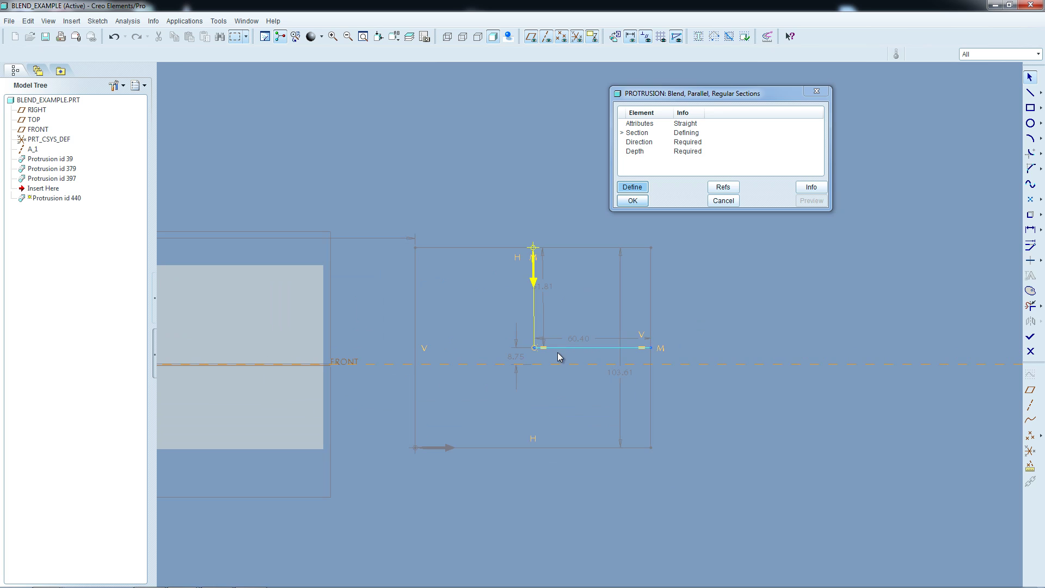
click(534, 311)
scroll(545, 308, up, 3)
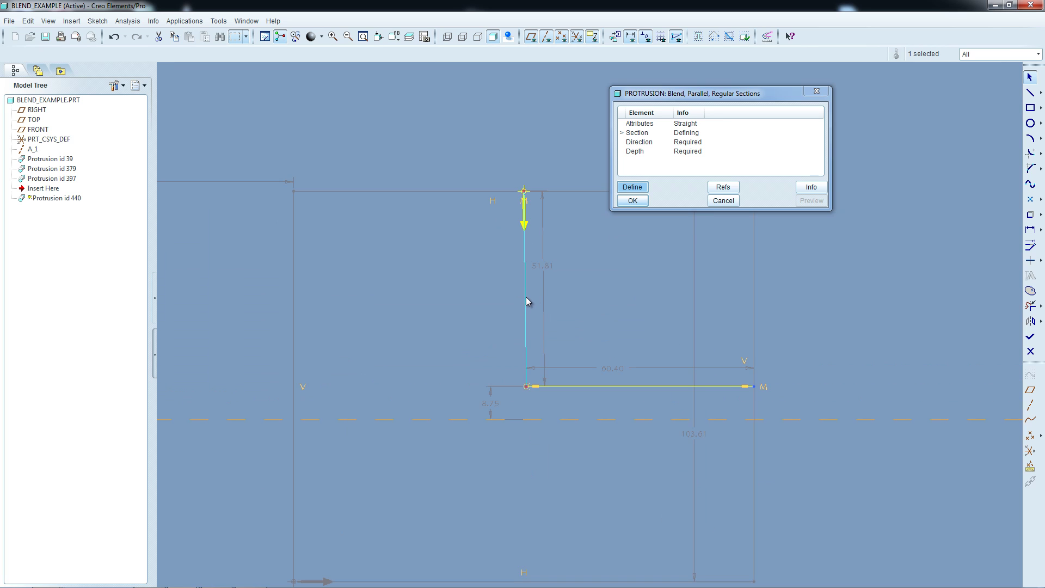
click(977, 298)
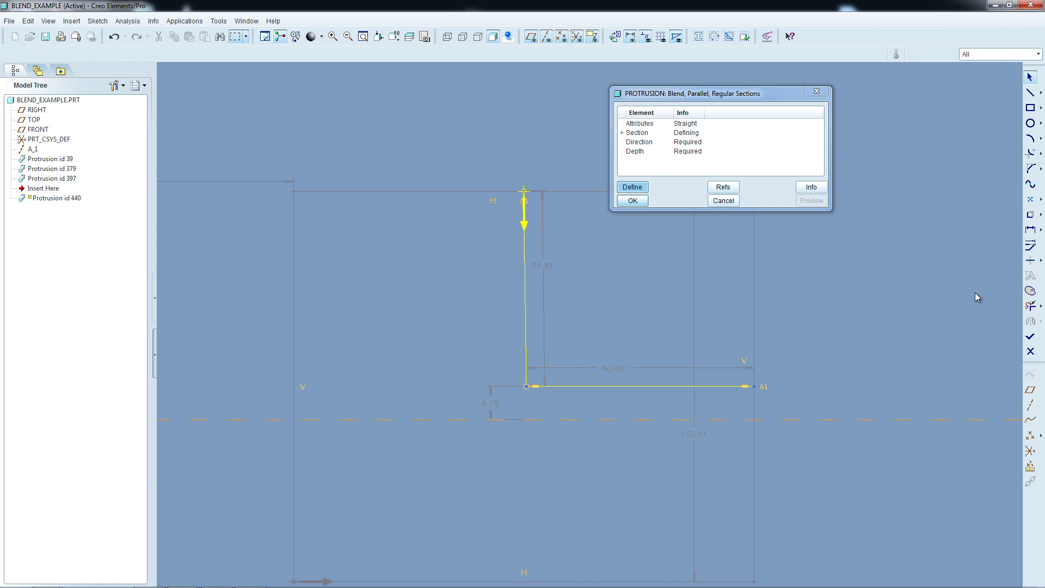
click(1041, 261)
click(983, 261)
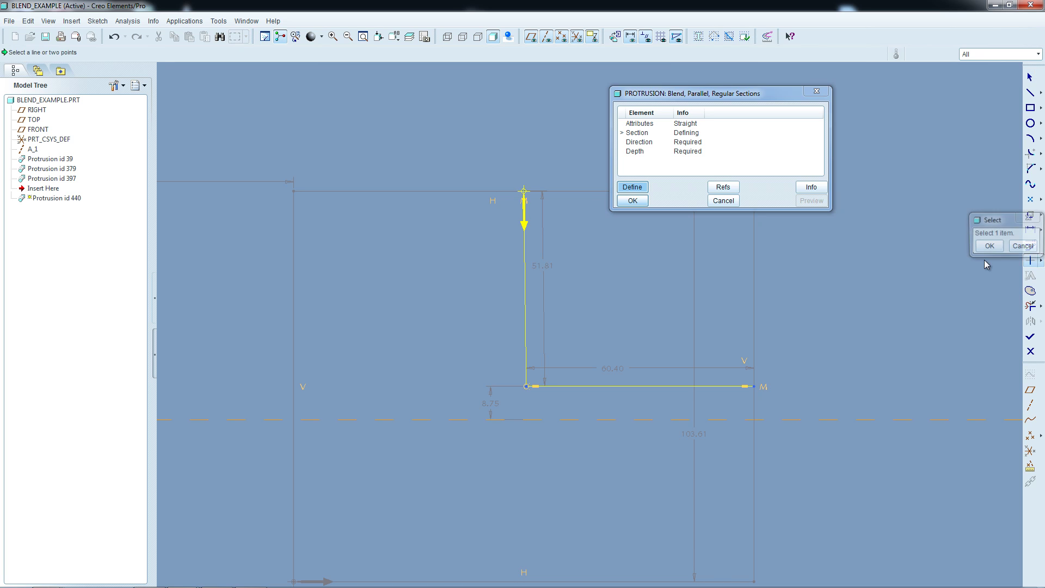
click(528, 387)
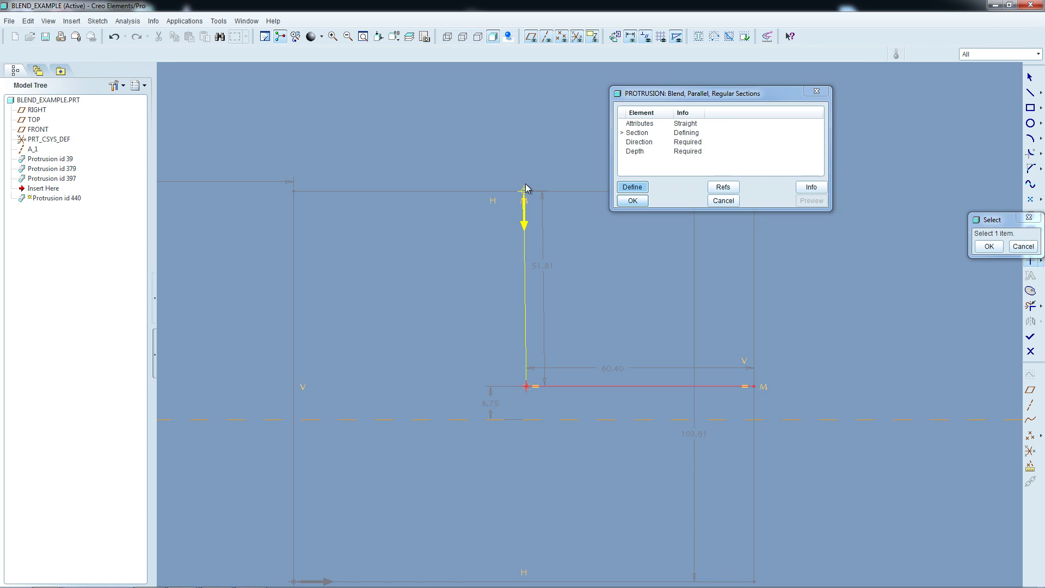
click(523, 264)
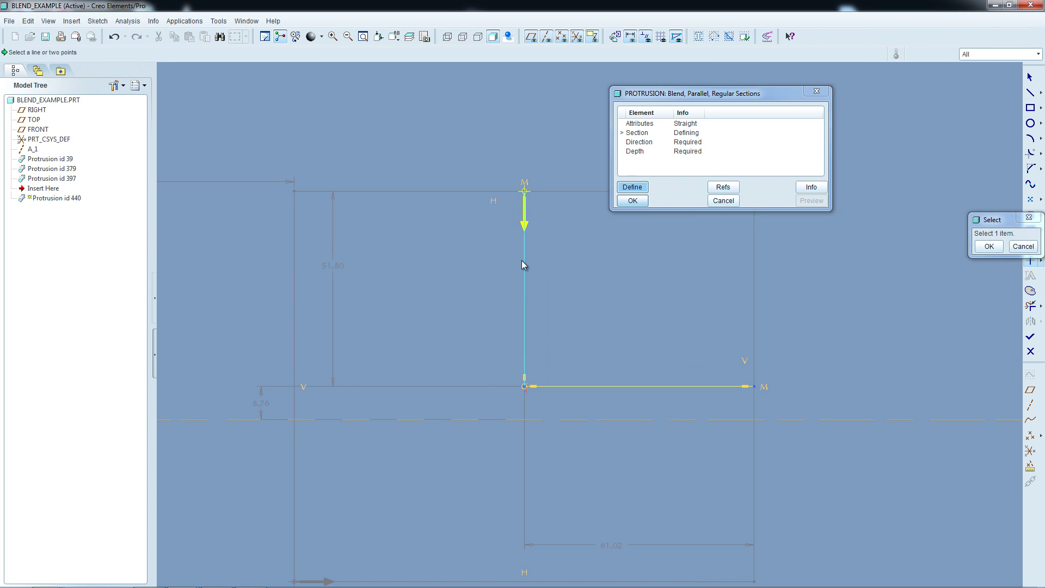
click(1014, 247)
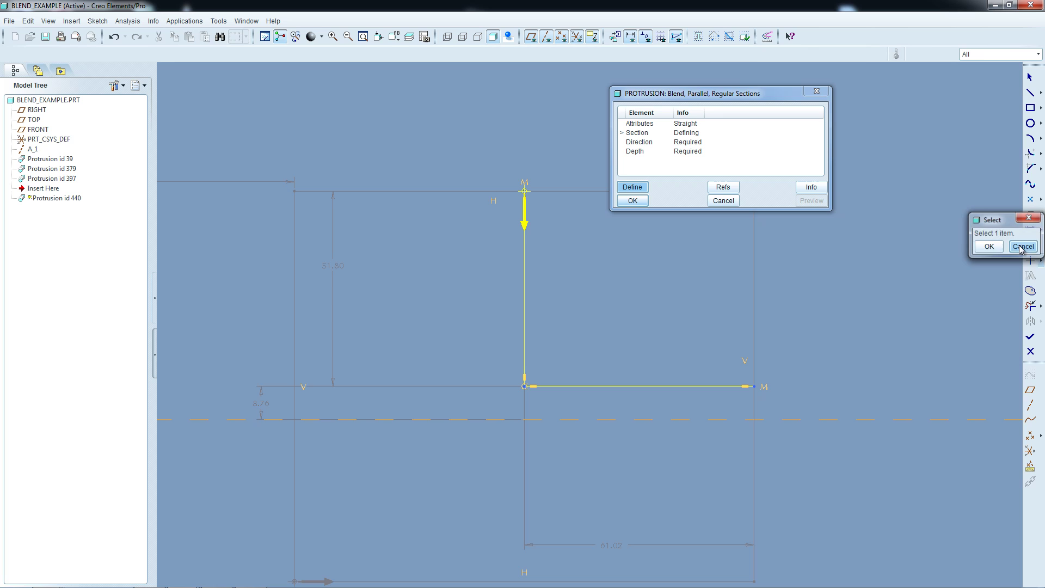
click(569, 387)
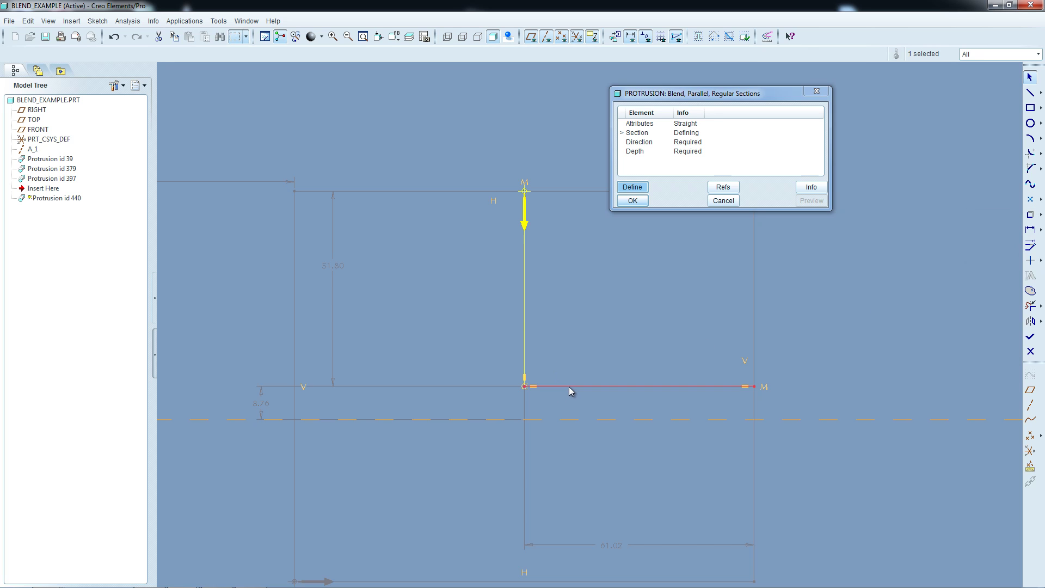
Convert the vertical and horizontal locating lines to construction geometry and finish the blend section sketch
ctrl+click(525, 310)
right_click(526, 312)
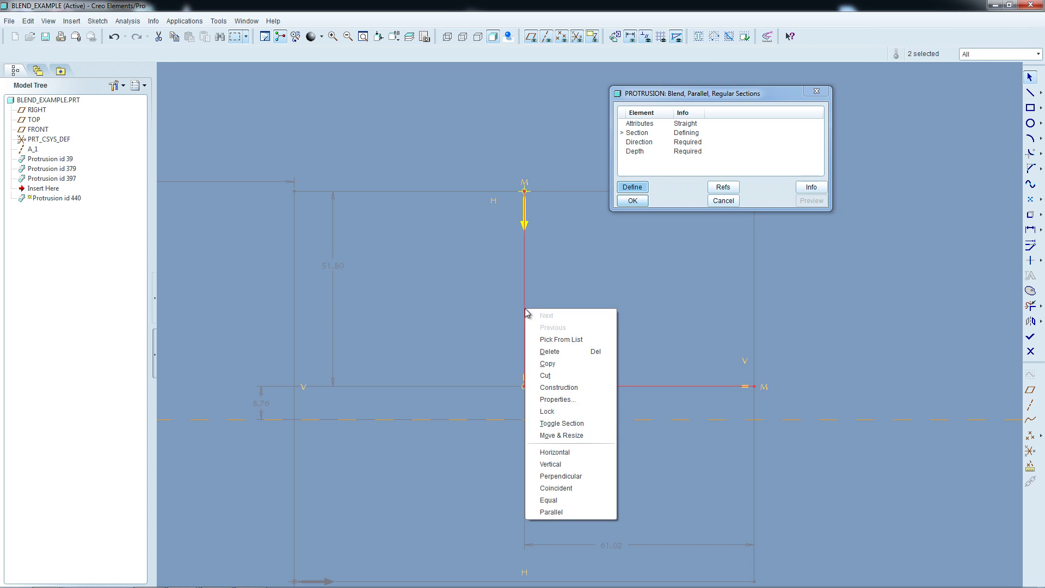
click(559, 388)
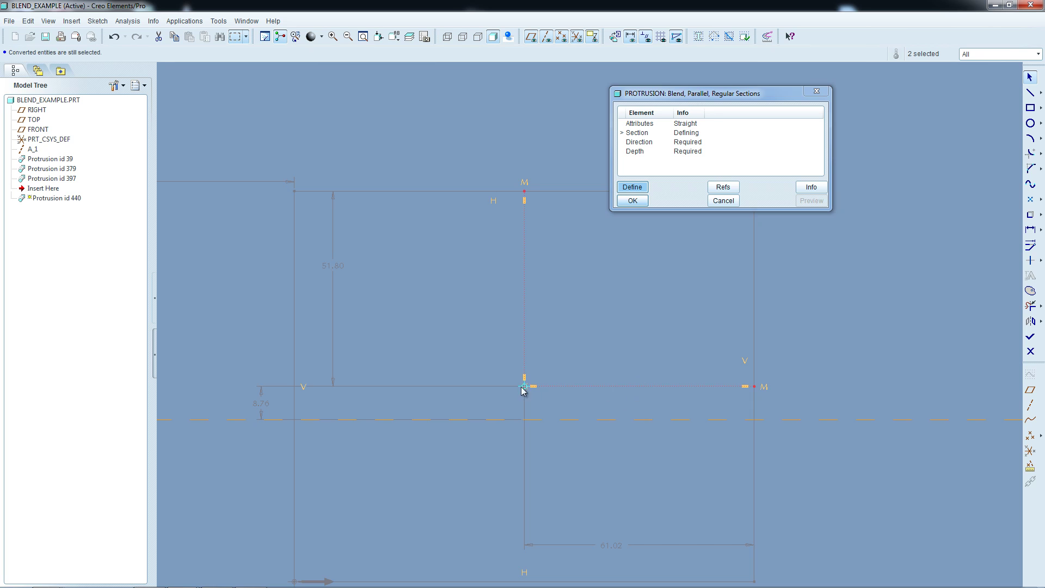
click(1031, 339)
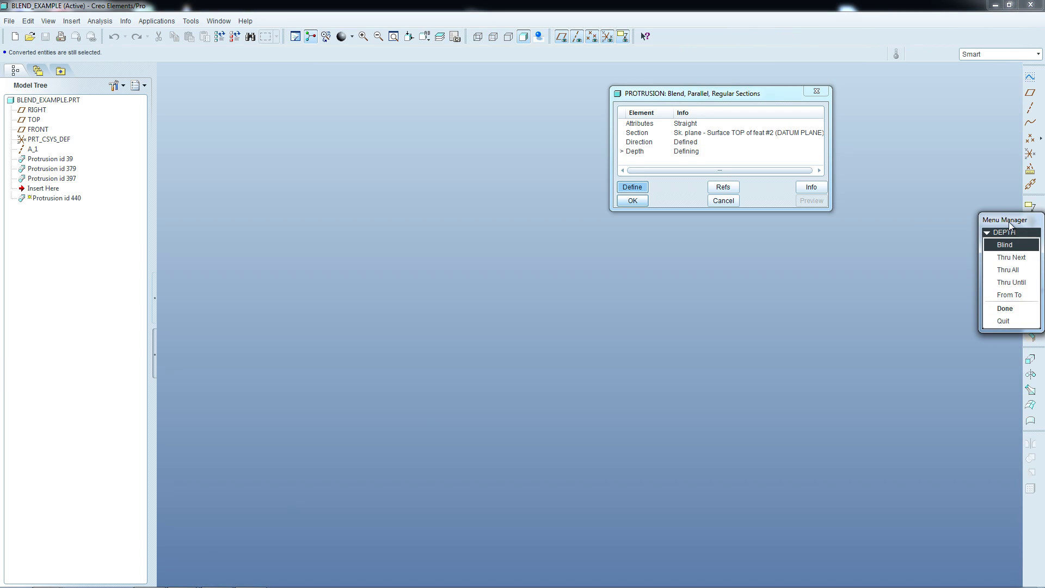
Define the blend depth as Blind and set the depth for section 2 to 100
drag(1008, 221, 948, 215)
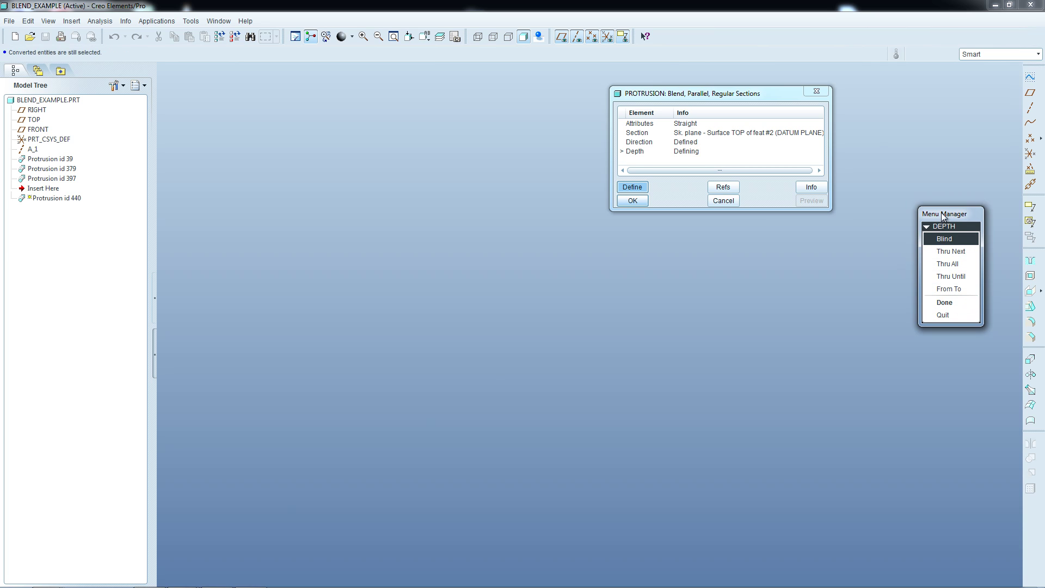
drag(942, 214, 914, 220)
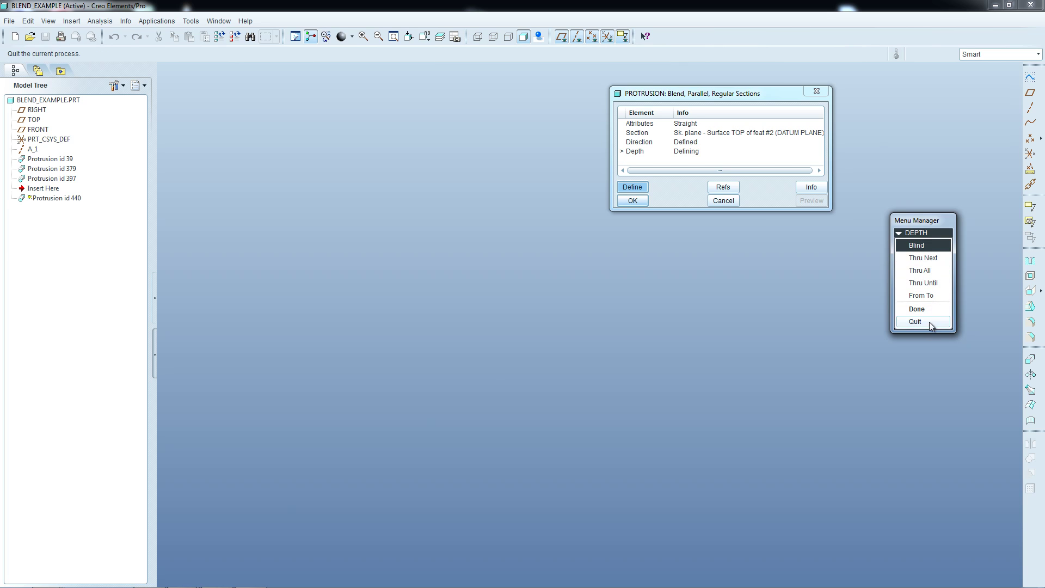
click(917, 309)
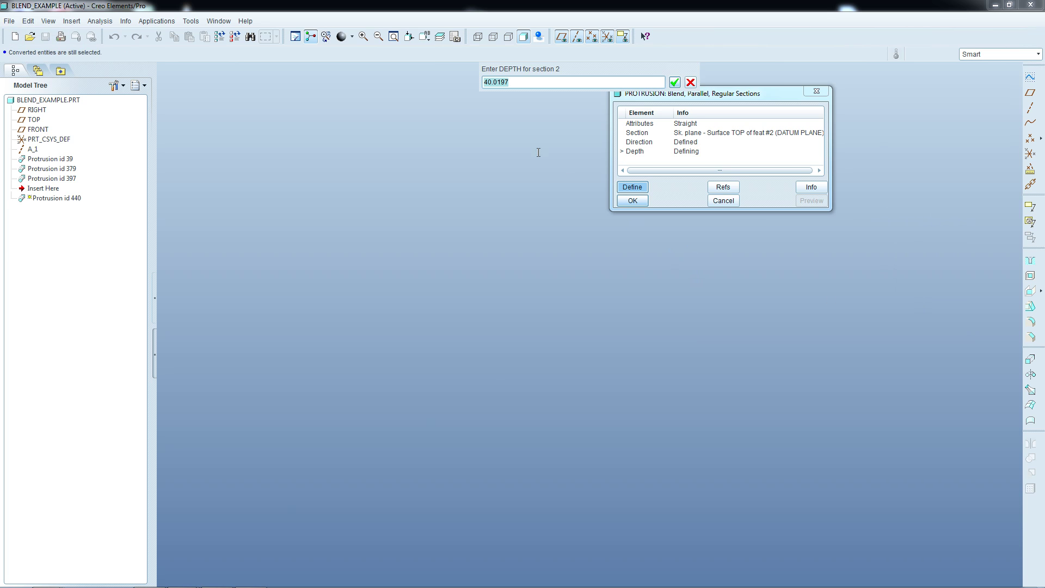
click(527, 84)
drag(525, 81, 458, 84)
text(100)
click(674, 82)
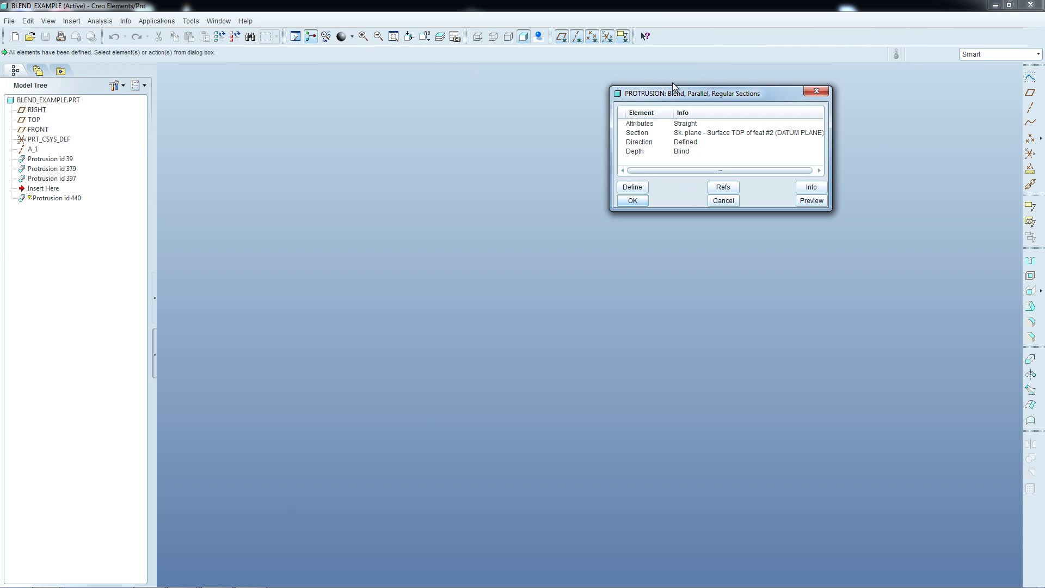
Preview the blend and compare its shape and height with the existing example protrusions from the side
click(810, 201)
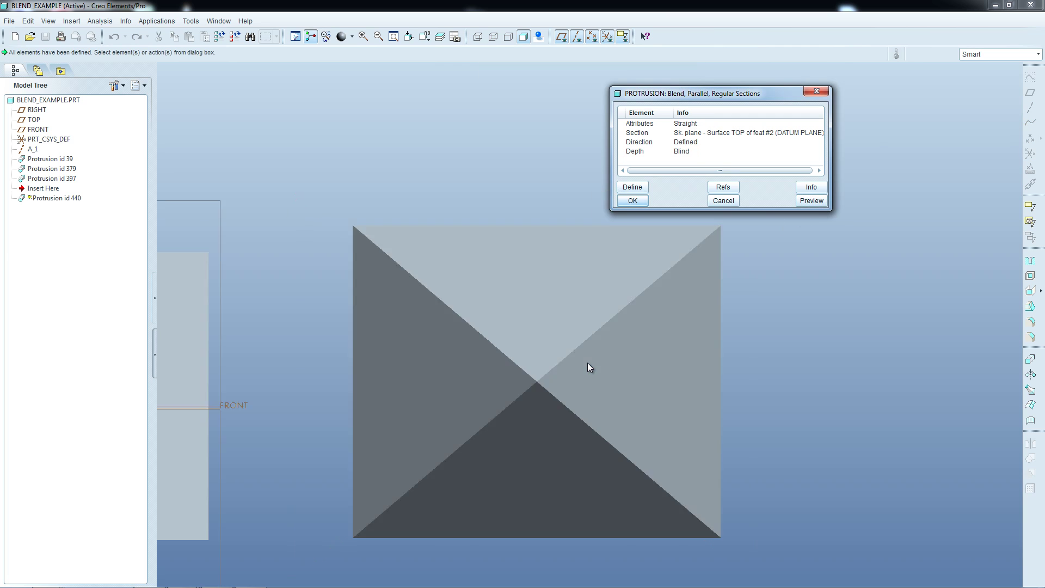
mouse_move(576, 417)
middle_down()
mouse_move(572, 369)
mouse_move(577, 399)
mouse_move(554, 450)
mouse_move(556, 488)
mouse_move(548, 336)
middle_up()
scroll(554, 450, up, 5)
scroll(554, 494, down, 5)
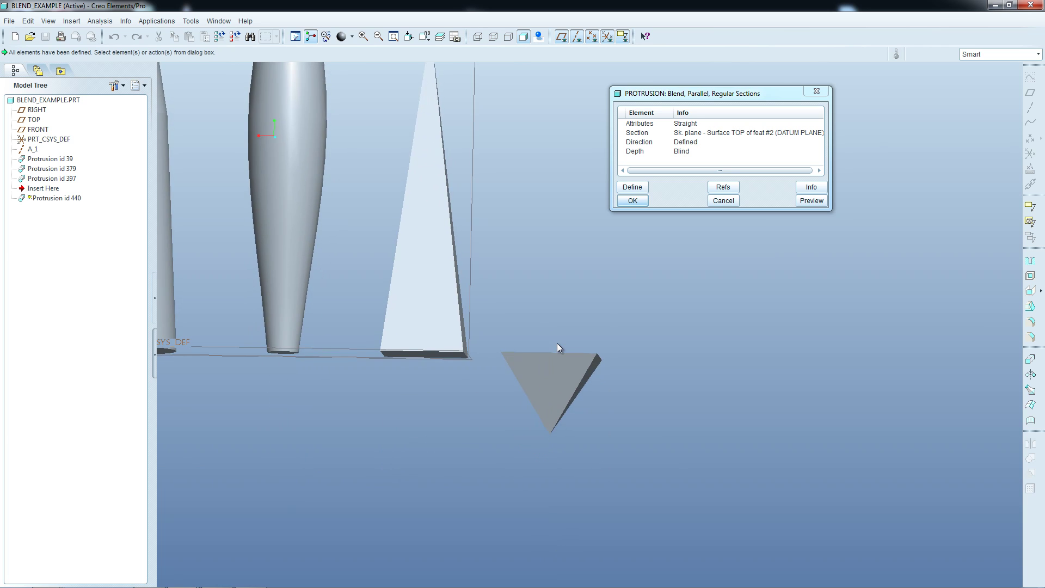
scroll(557, 343, up, 2)
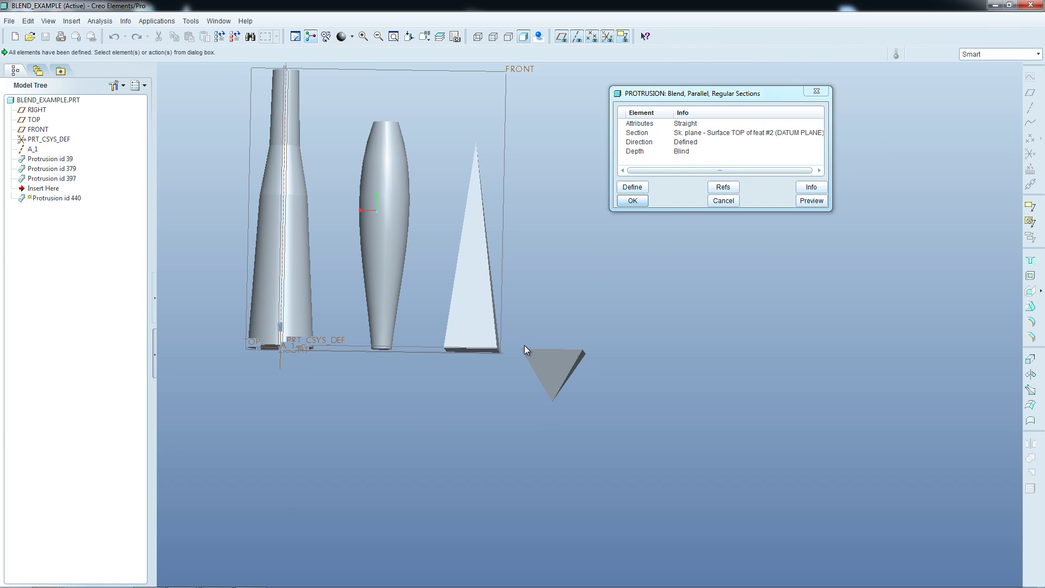
Redefine the blend's Blind depth, increasing the section 2 depth to about three times the first value
click(640, 152)
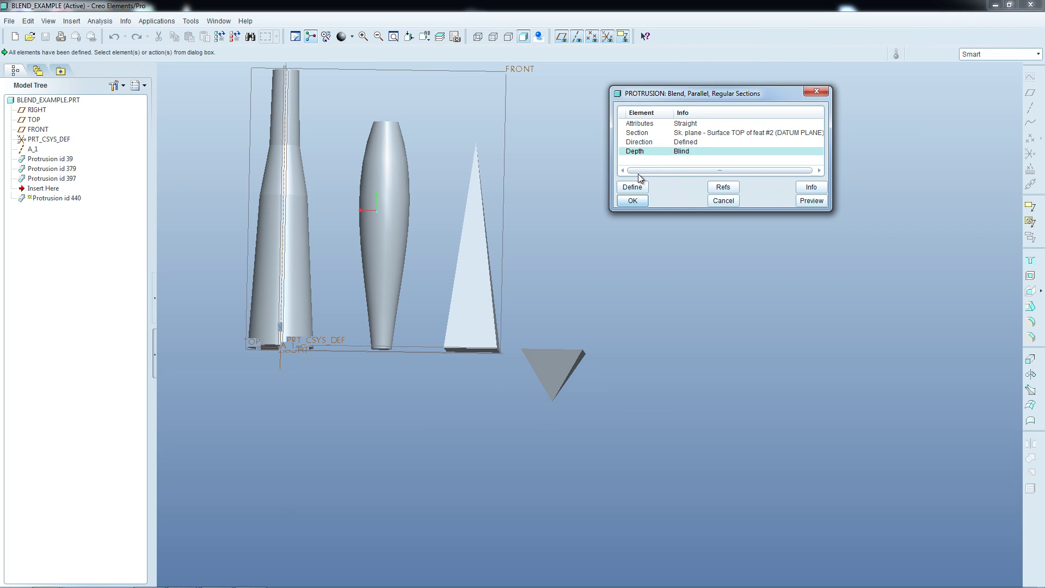
click(632, 187)
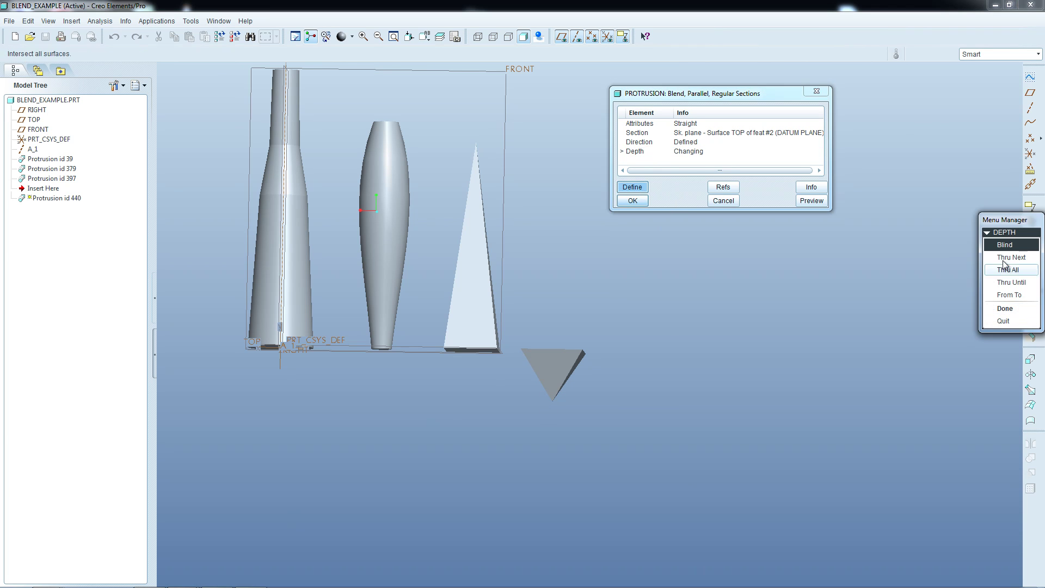
click(1005, 308)
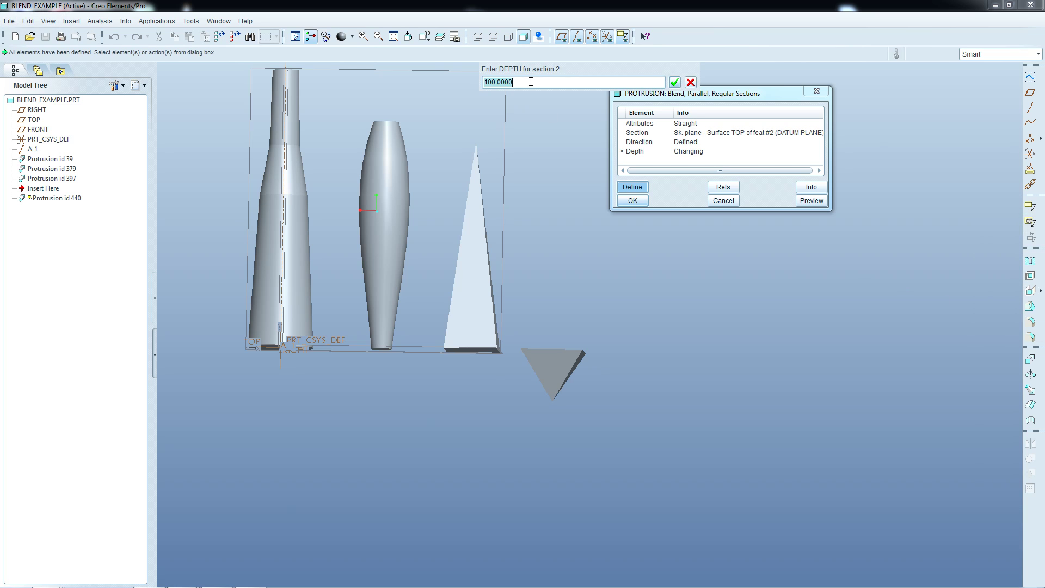
drag(531, 81, 482, 83)
text(3)
key(Return)
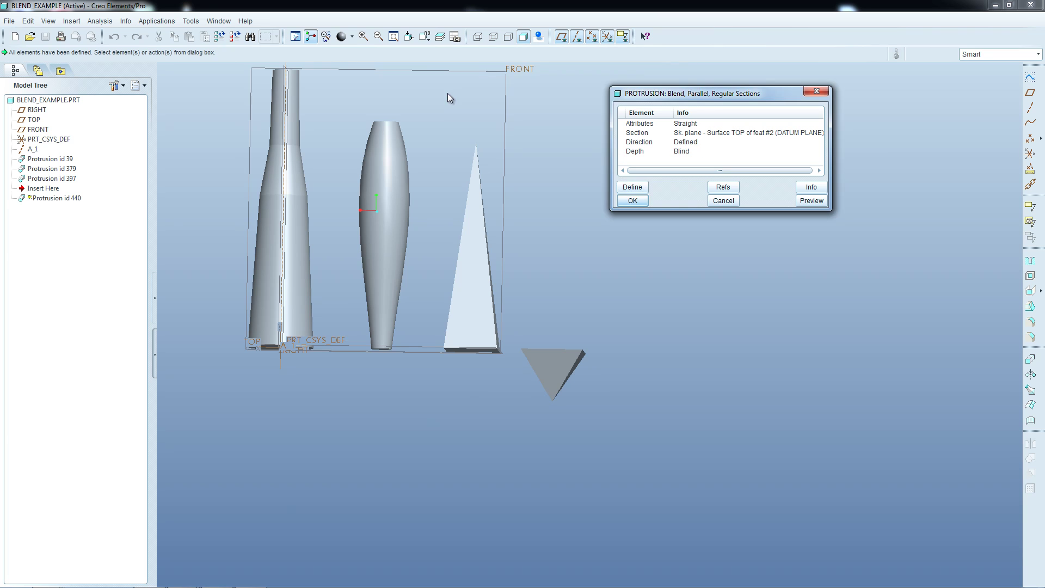
Preview the deeper blend, accept the protrusion and clear its selection
click(812, 200)
mouse_move(563, 472)
middle_down()
mouse_move(548, 432)
mouse_move(565, 479)
mouse_move(540, 485)
middle_up()
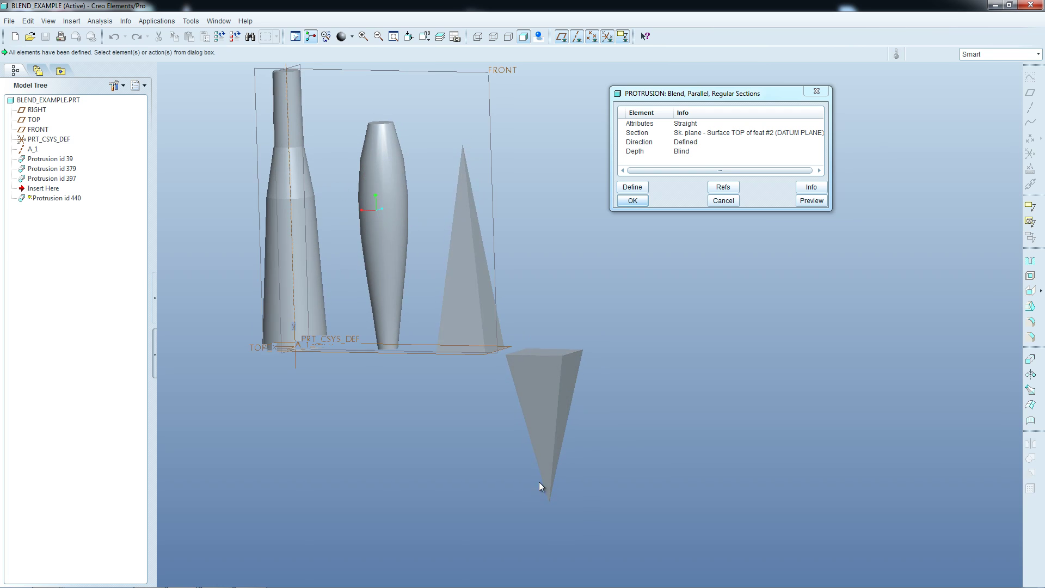
click(634, 201)
scroll(491, 328, up, 2)
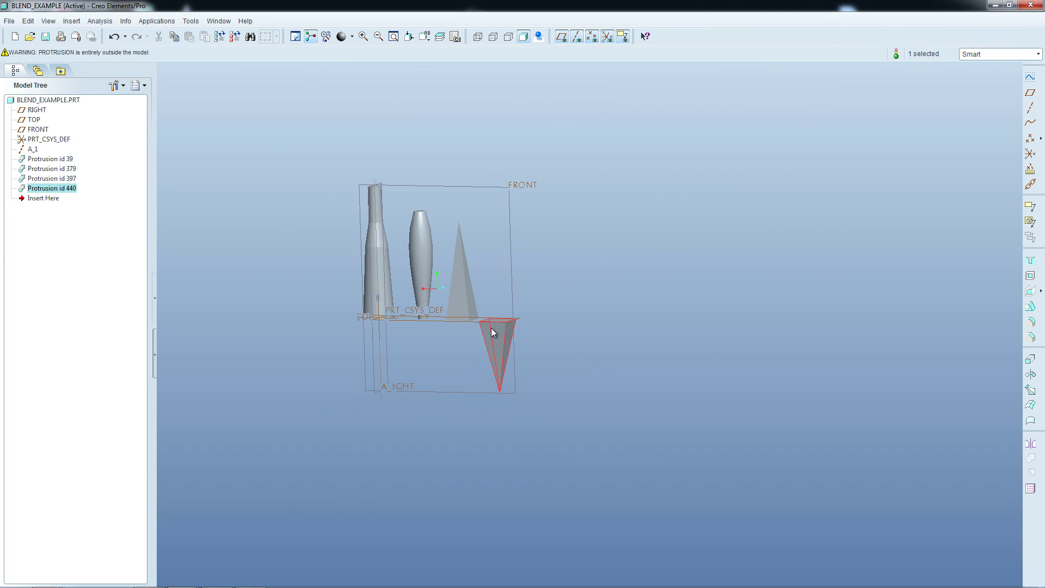
scroll(407, 282, down, 3)
middle_drag(469, 417, 562, 407)
click(296, 379)
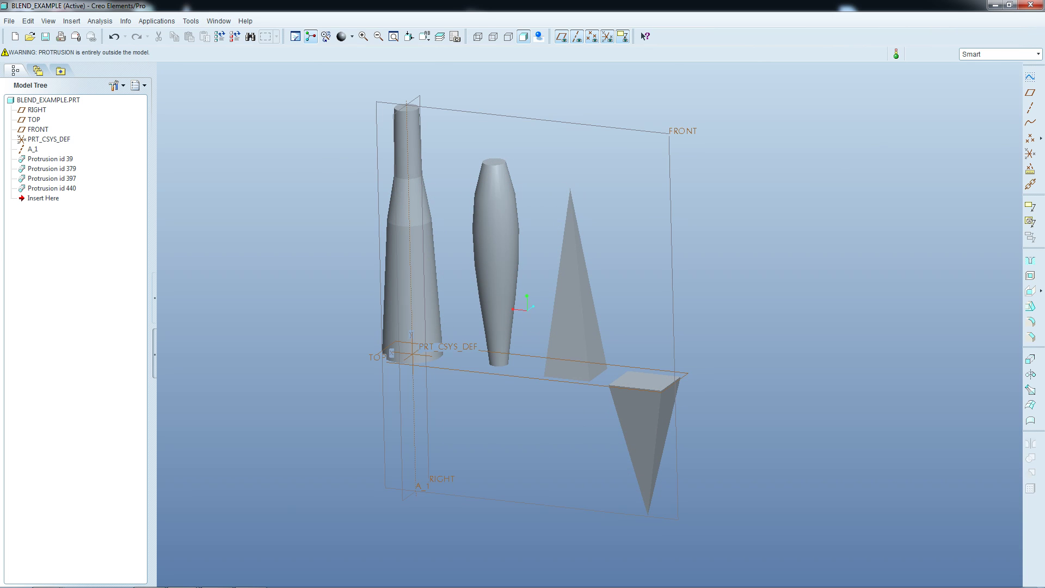
click(266, 576)
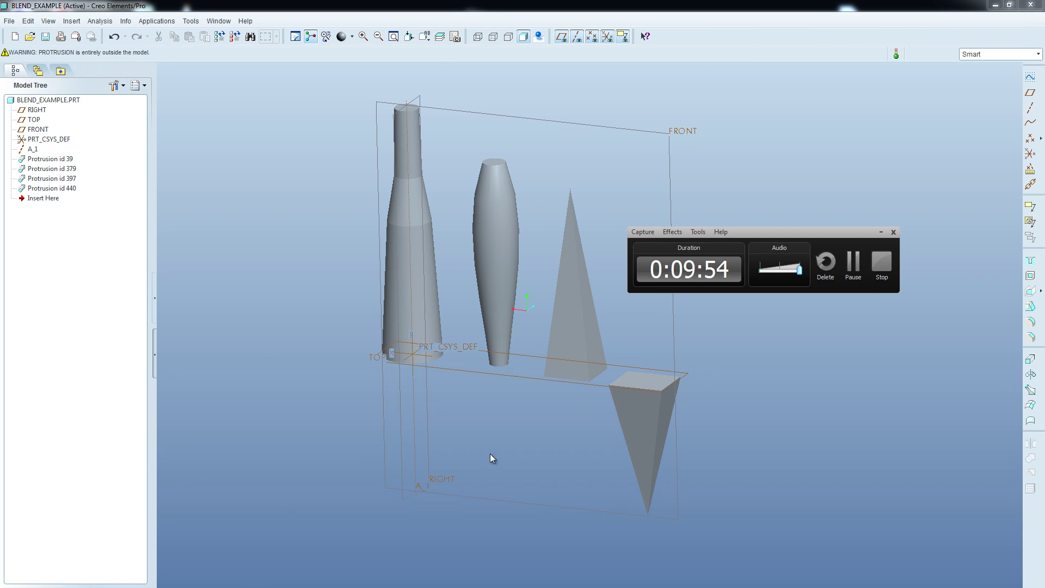